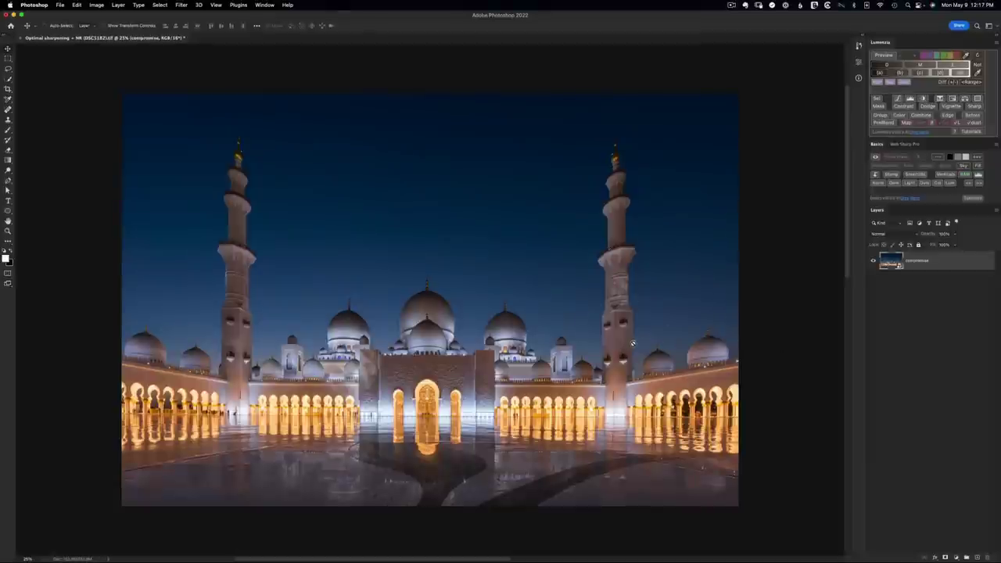
Open the compromise layer's raw settings and compare the central dome's fine texture with the Detail adjustments on and off.
double_click(890, 263)
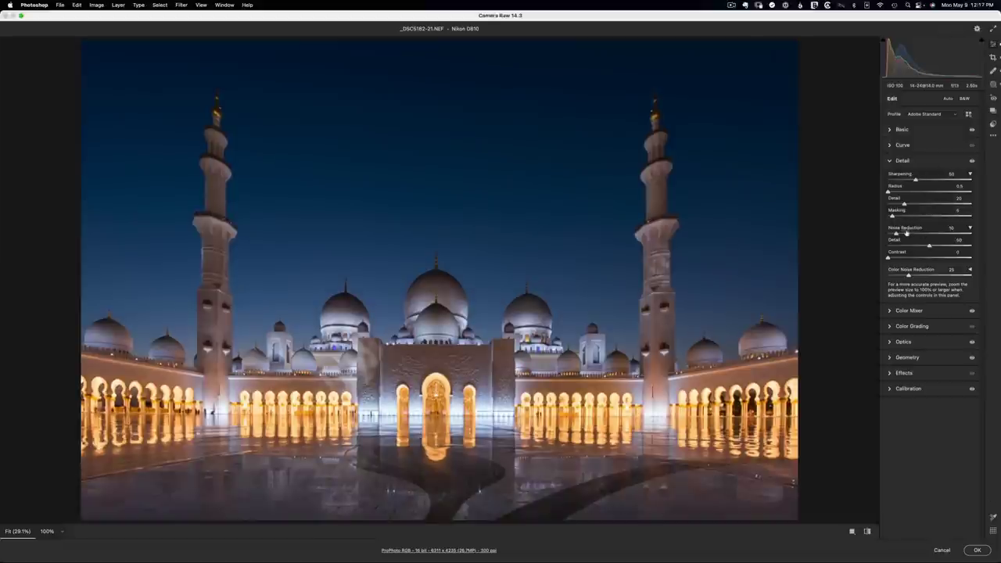
key("super+equal")
key("super+equal")
key("super+equal")
key("super+equal")
key("super+equal")
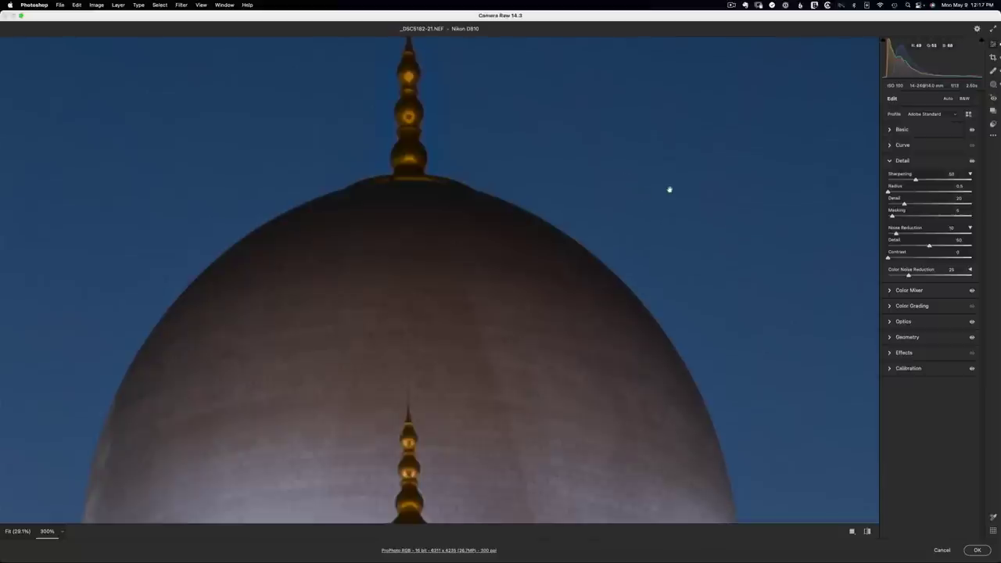
left_click(973, 162)
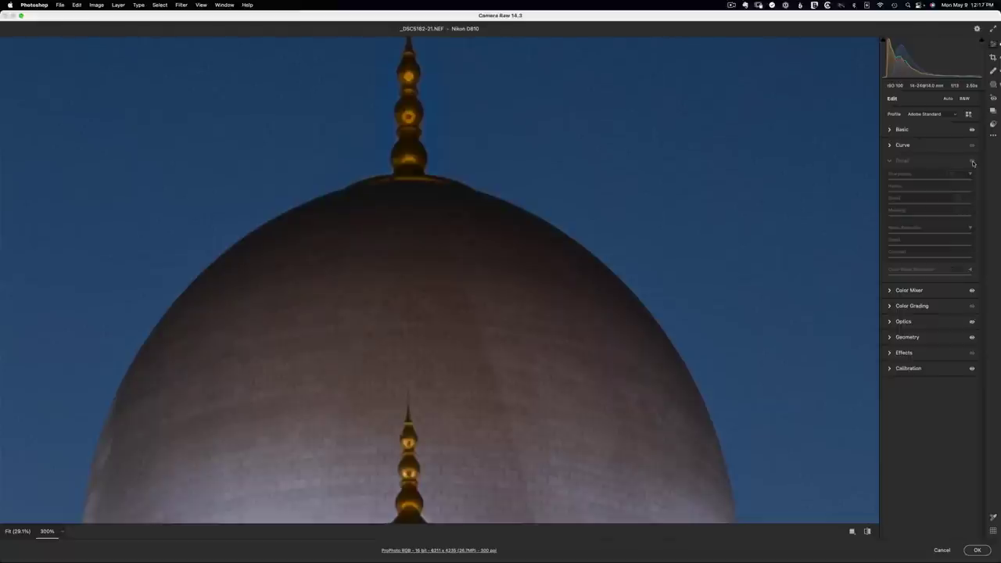
left_click(974, 162)
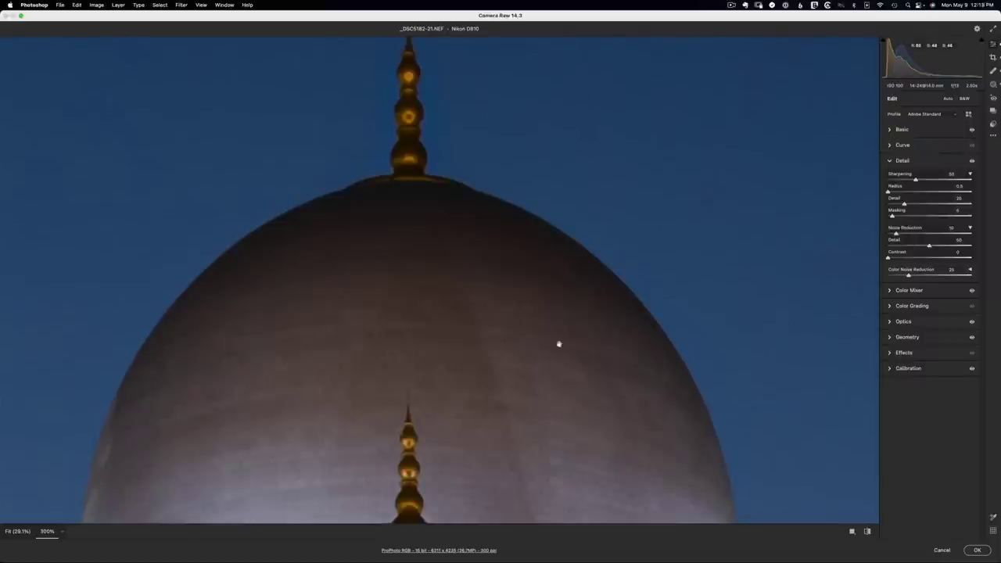
left_click(973, 162)
left_click(972, 162)
left_click_drag(898, 234, 913, 234)
left_click_drag(905, 204, 936, 181)
left_click(942, 550)
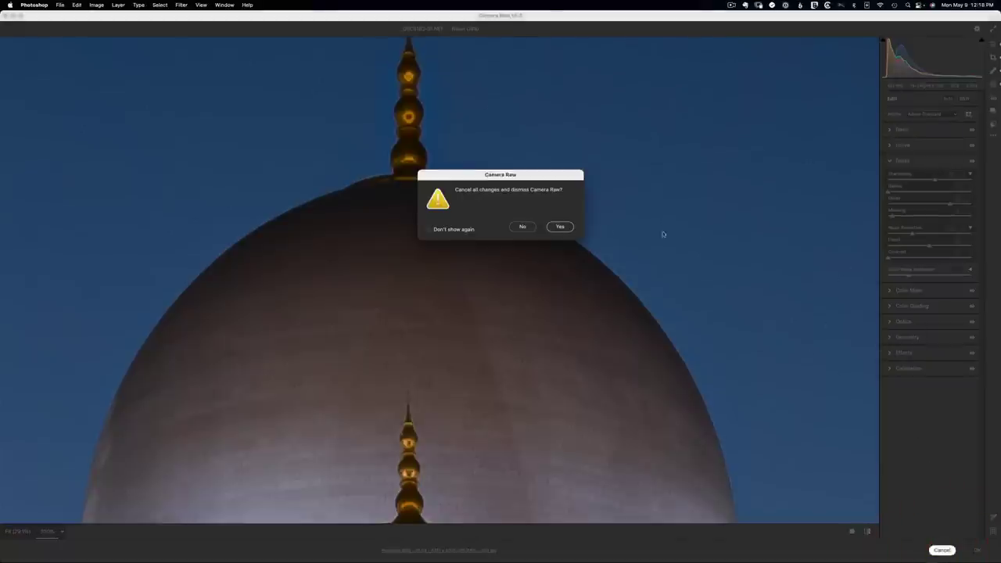
left_click(560, 226)
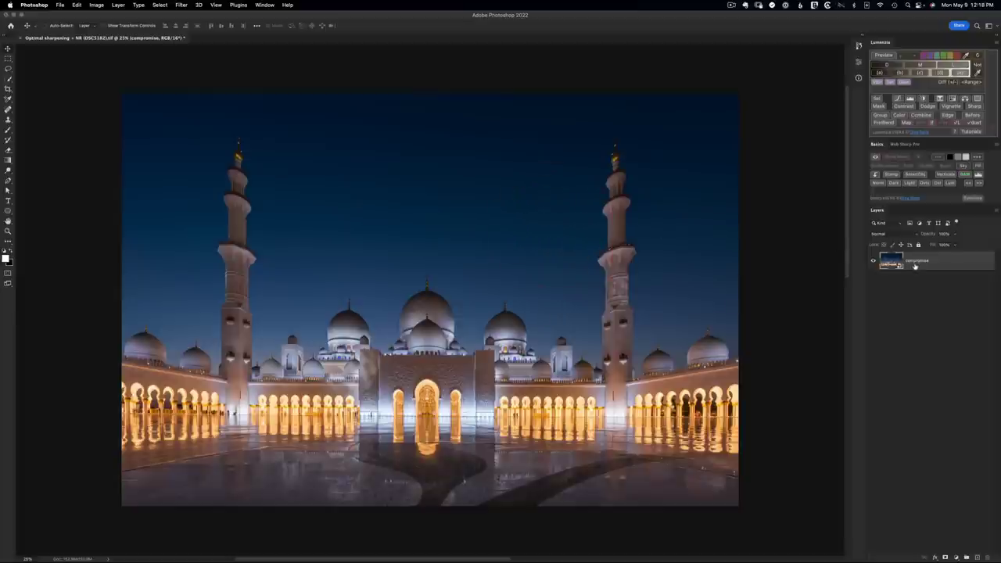
Create an independent smart object copy of the compromise layer and label the original layer red.
right_click(918, 266)
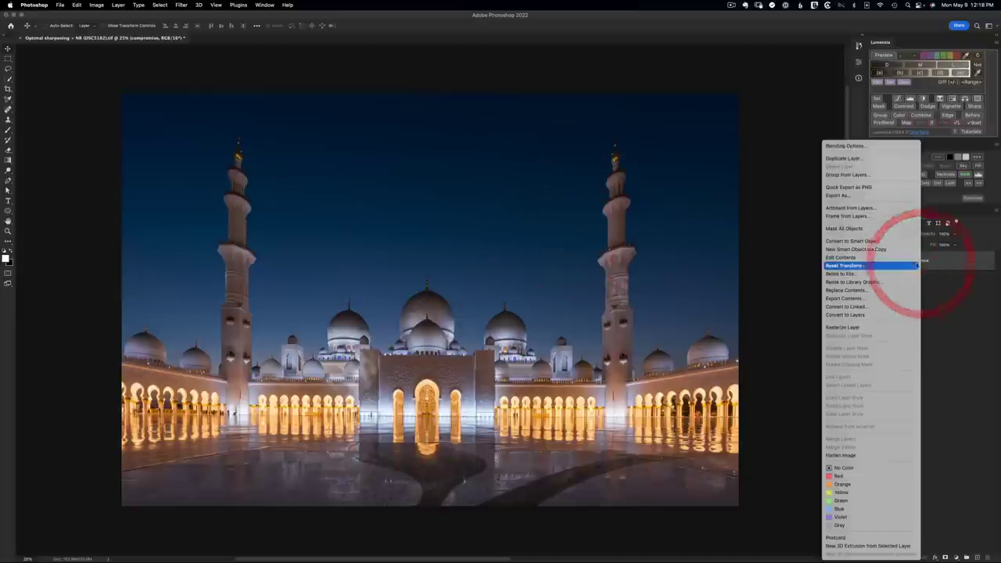
left_click(871, 250)
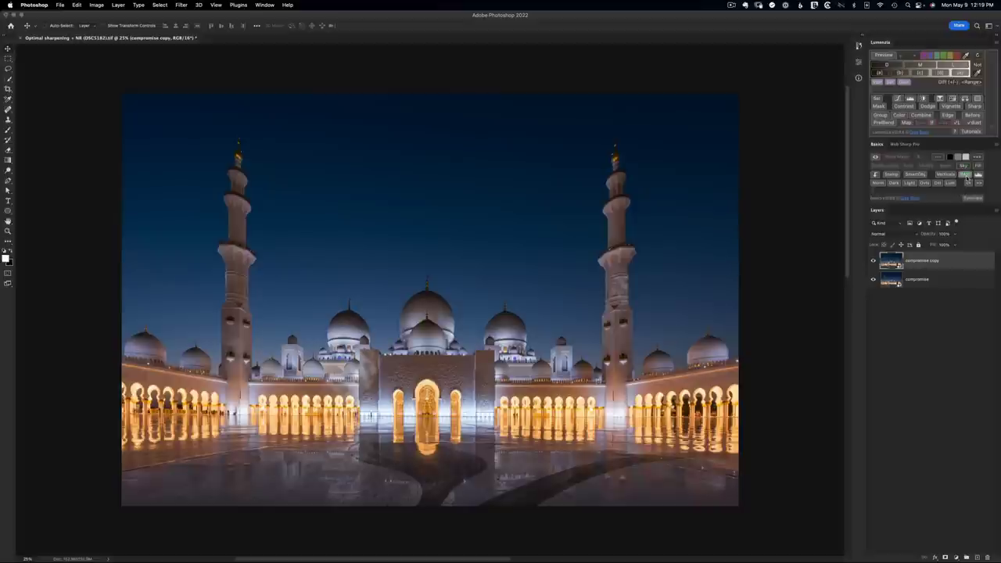
right_click(939, 280)
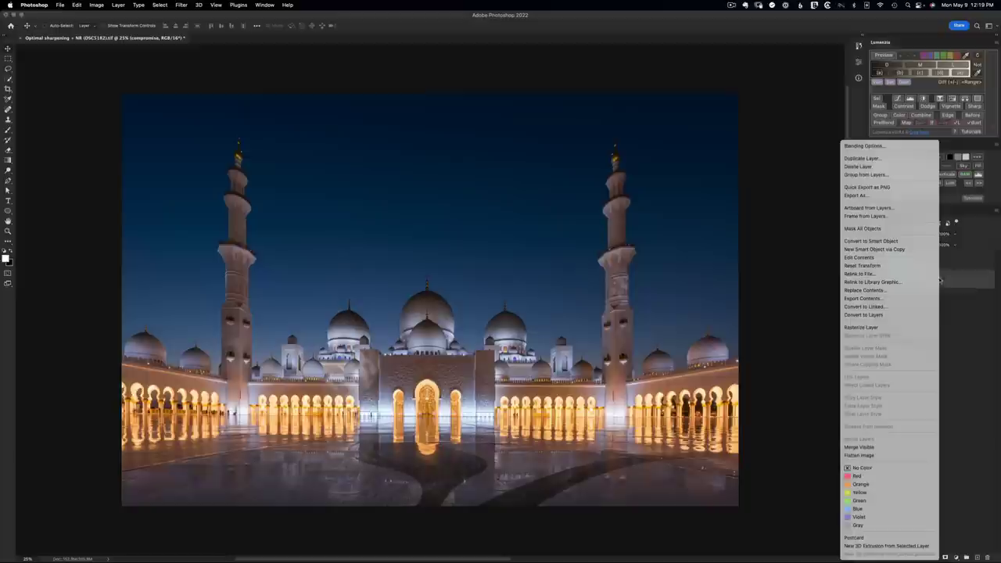
left_click(860, 476)
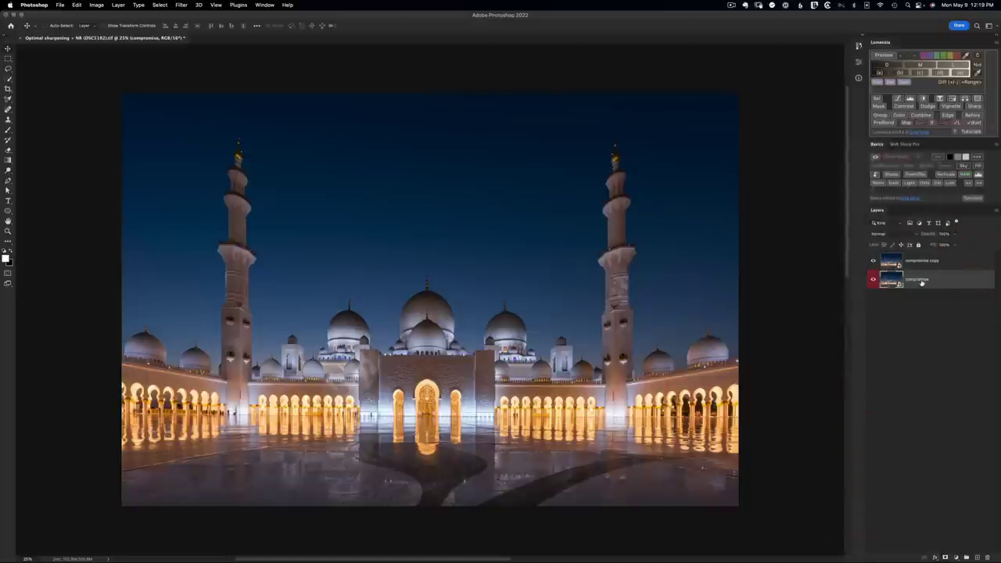
Rename the upper smart object layer as clean.
double_click(917, 260)
key("BackSpace")
type("clean")
key("Return")
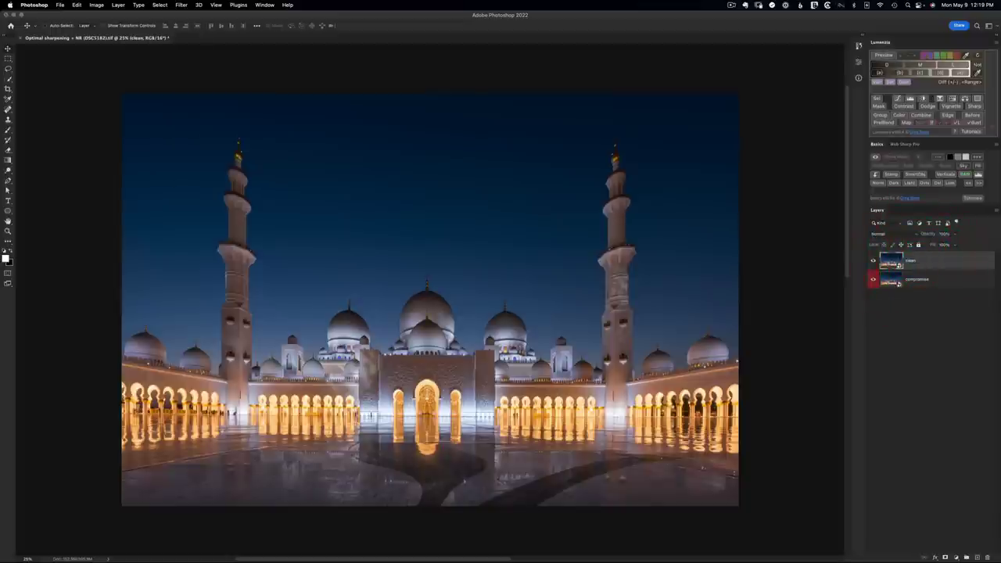
Set both Sharpening and Noise Reduction to 0 in the clean layer's raw settings and apply them.
left_click(890, 260)
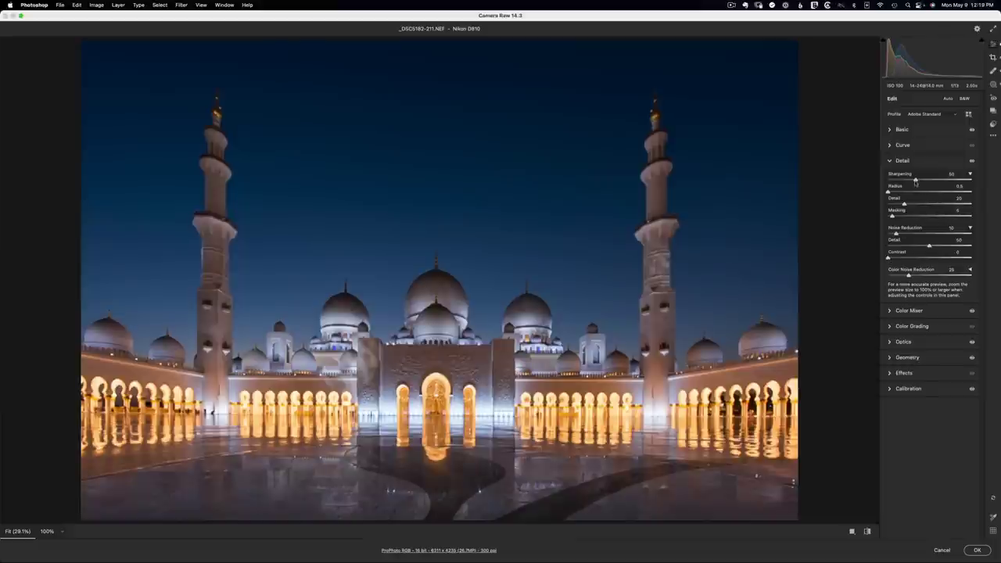
left_click_drag(911, 179, 875, 180)
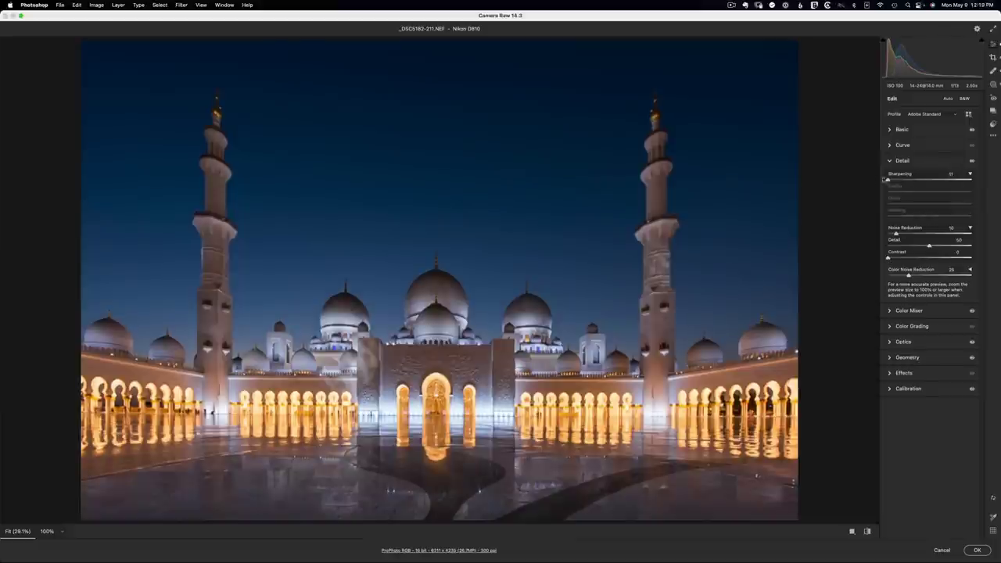
left_click_drag(896, 233, 871, 232)
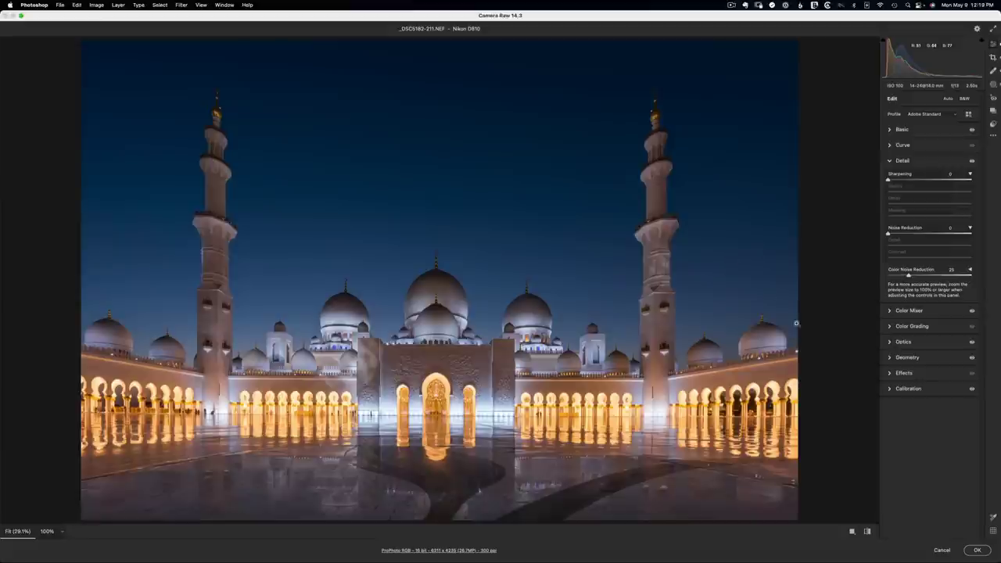
left_click(977, 550)
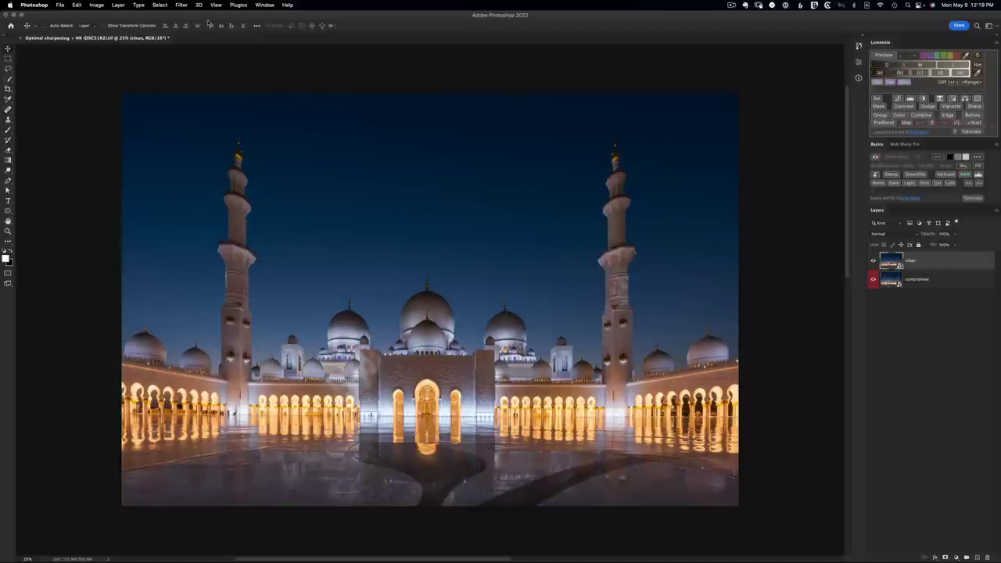
Start a Camera Raw Filter on the clean layer and raise its Noise Reduction to smooth out the sky.
left_click(181, 4)
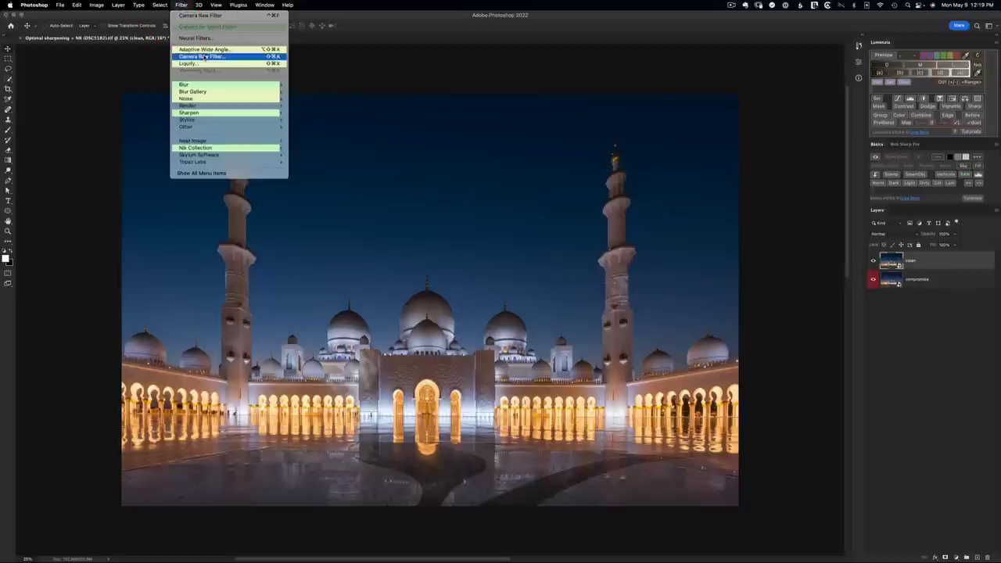
mouse_move(232, 147)
left_click(202, 57)
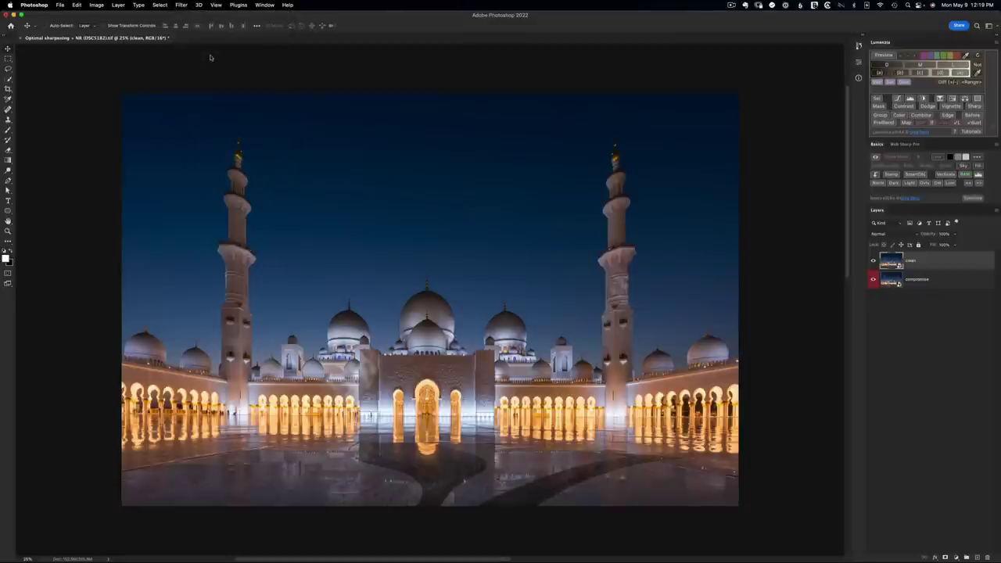
key("super+equal")
key("super+equal")
key("super+equal")
key("super+equal")
key("super+equal")
key("super+equal")
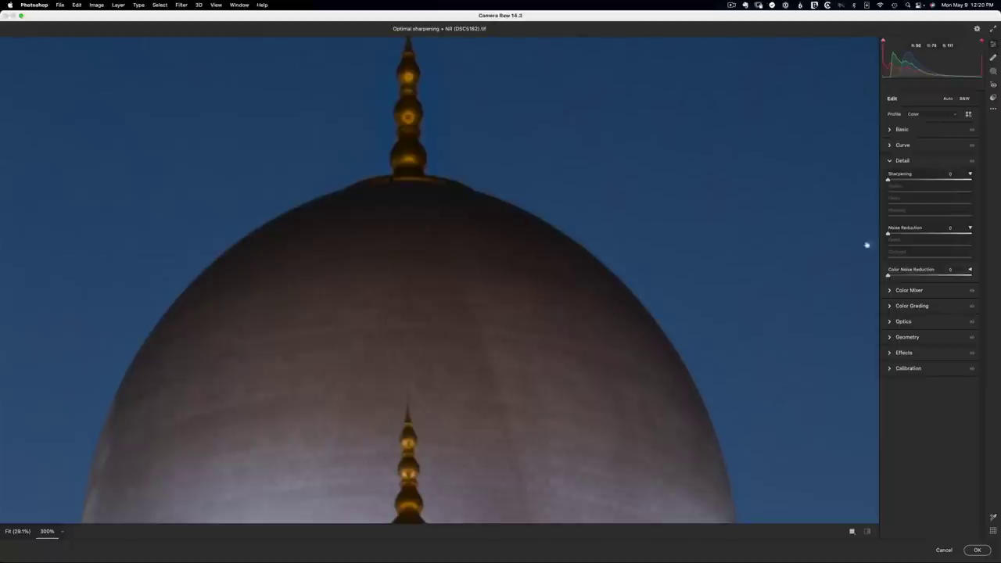
left_click_drag(889, 235, 898, 235)
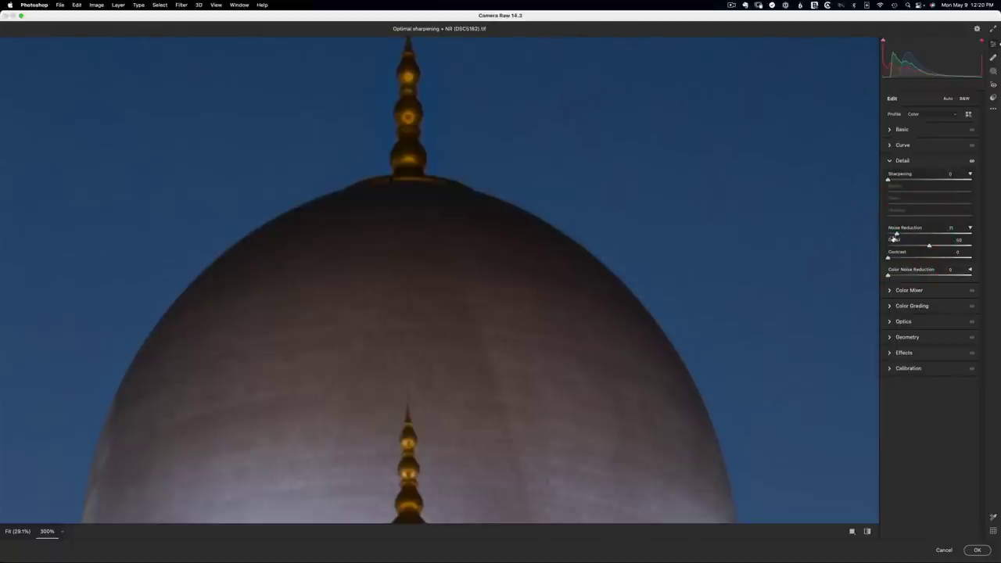
left_click_drag(898, 234, 938, 235)
Compare the image with the filter's Detail adjustments on and off, and apply the Camera Raw Filter.
left_click(974, 162)
left_click(973, 161)
left_click(974, 162)
left_click(973, 161)
left_click(973, 162)
left_click(974, 161)
left_click(978, 550)
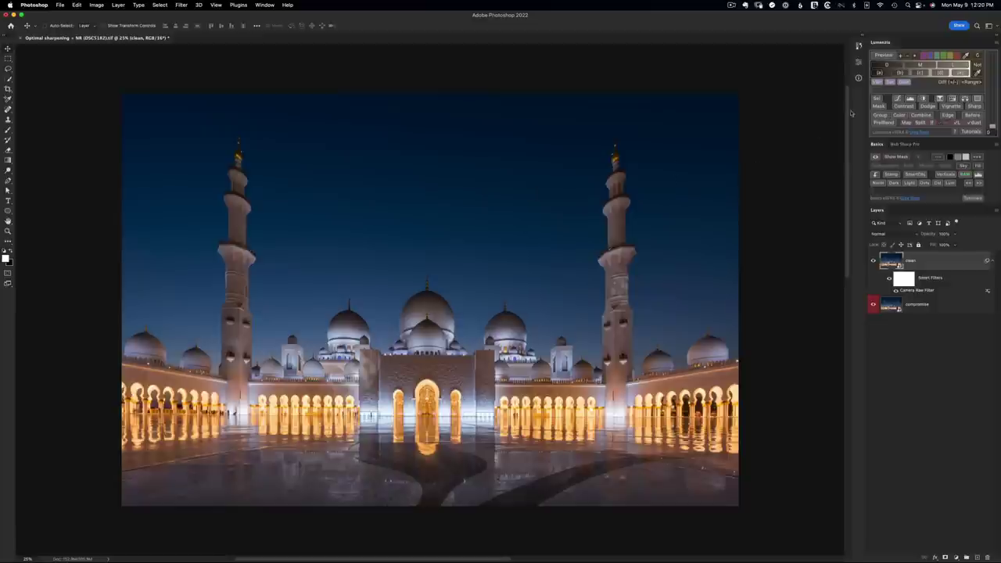
Generate a Lumenzia darks mask preview, refine it to D3.5 and compare it with the color image.
left_click(881, 67)
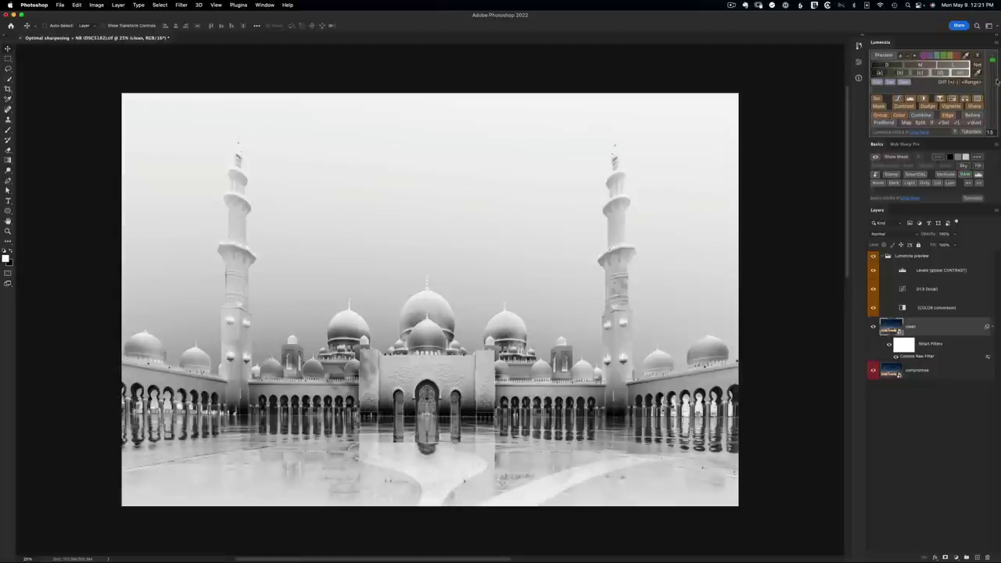
left_click(994, 85)
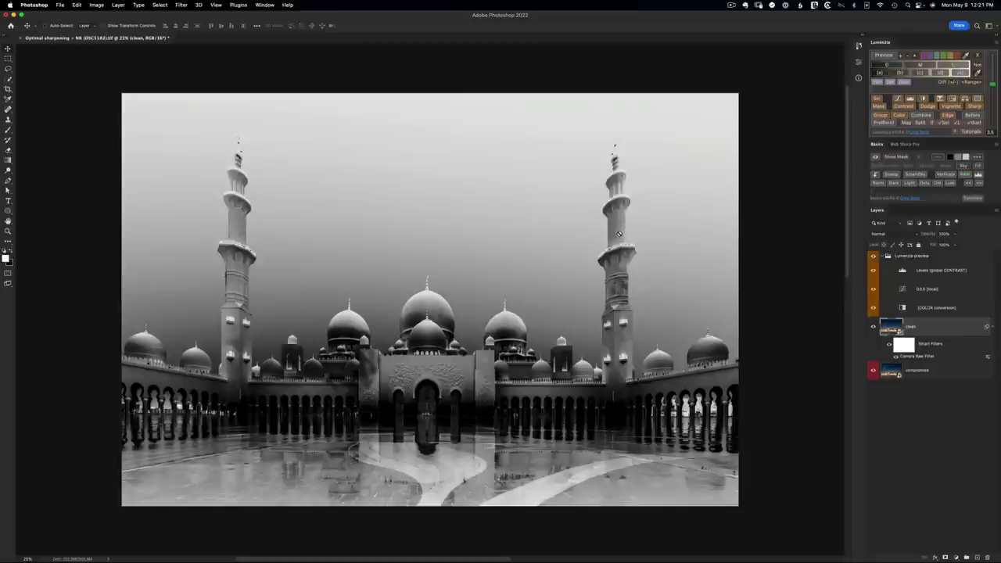
left_click(874, 256)
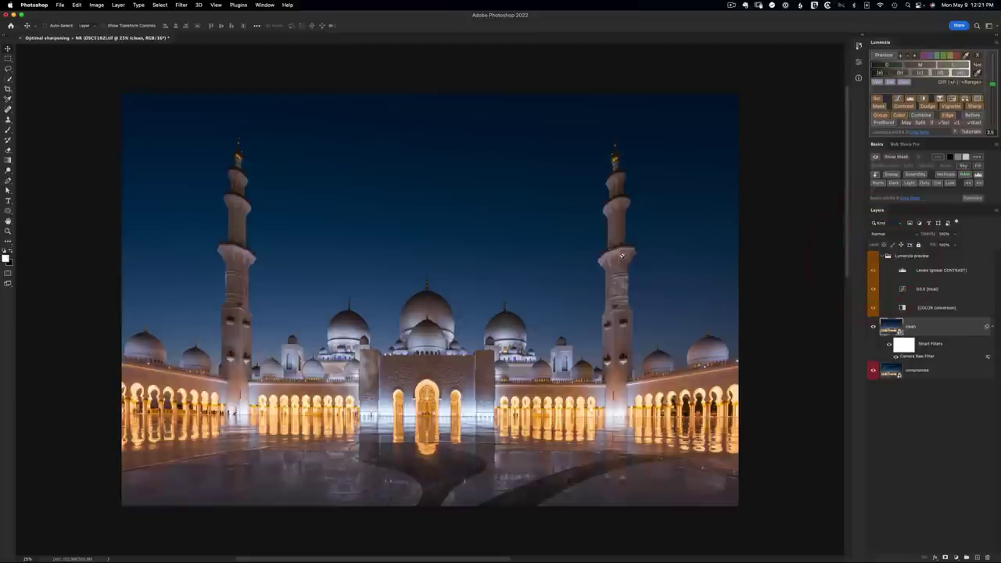
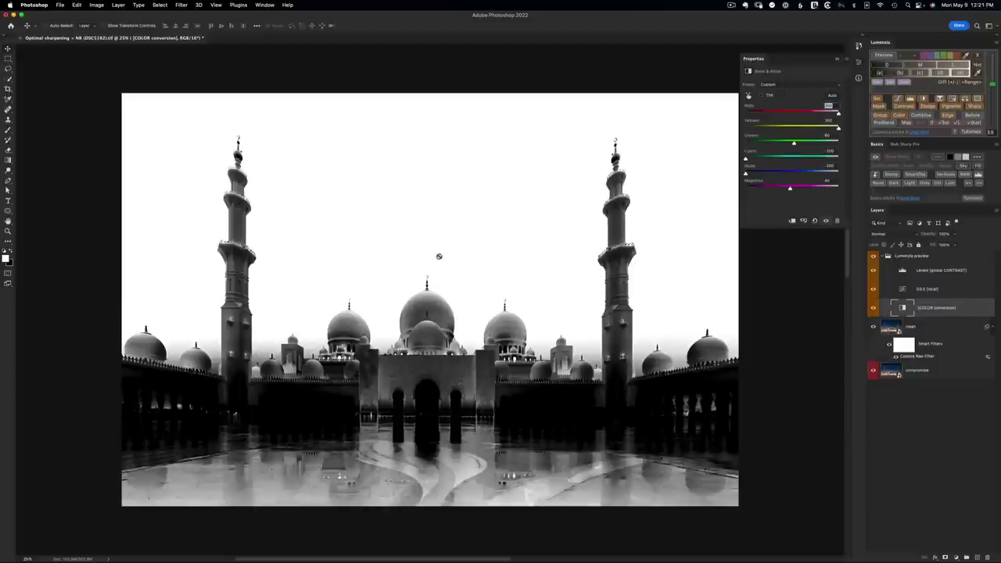
Select the sky around the minarets and domes with the Quick Selection tool, refining the edge near the small domes.
left_click(9, 79)
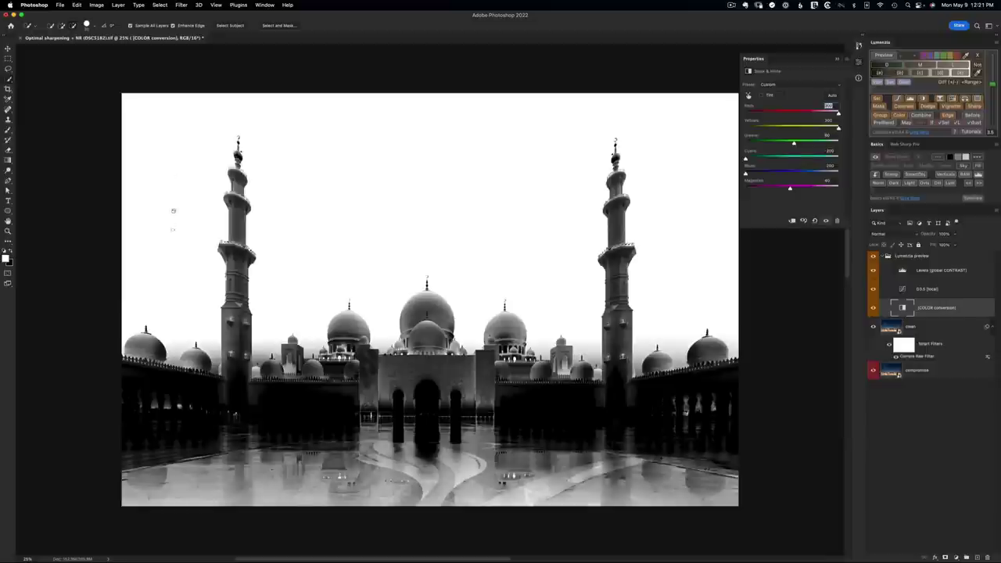
left_click_drag(174, 212, 266, 106)
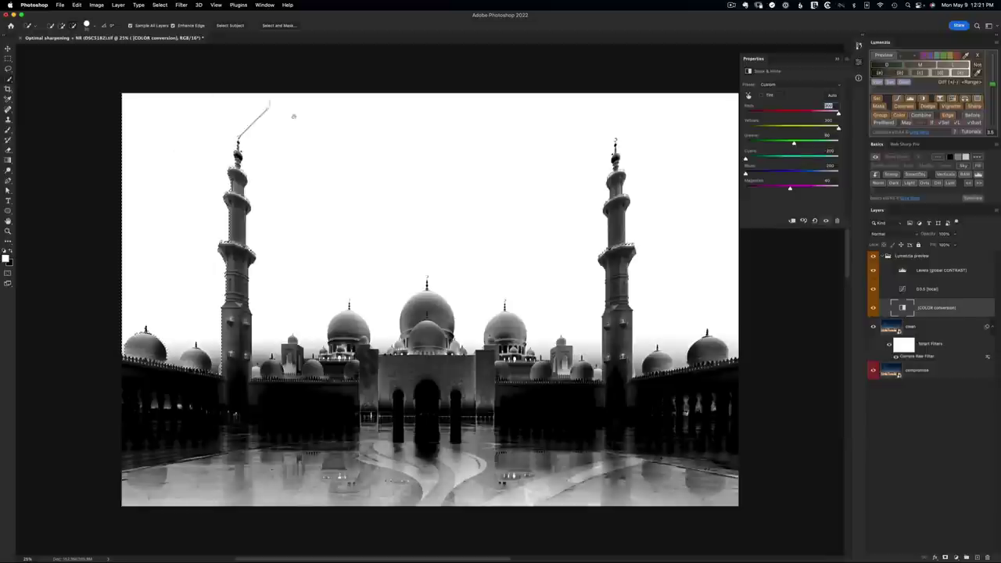
left_click(675, 186)
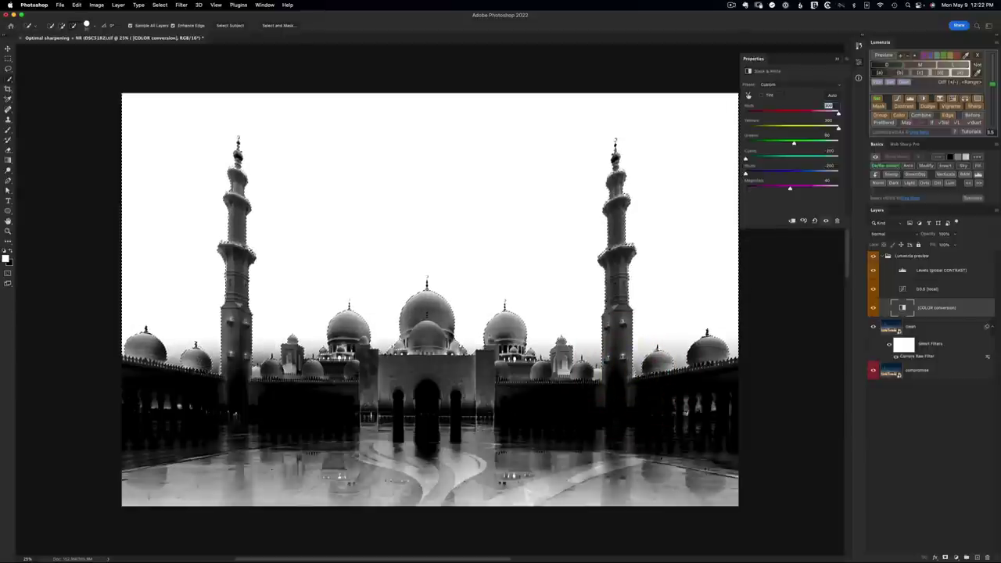
left_click(183, 368)
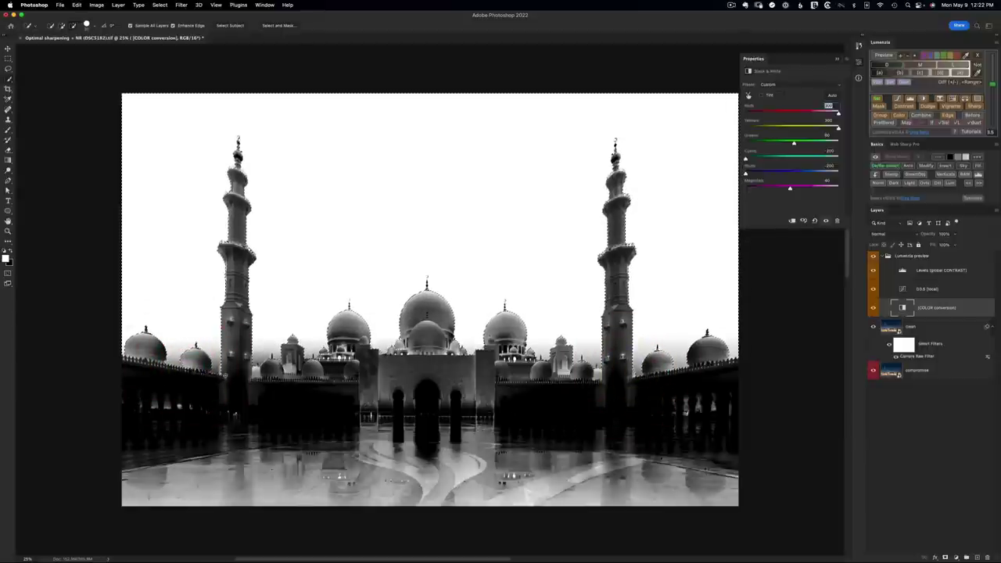
left_click(221, 372)
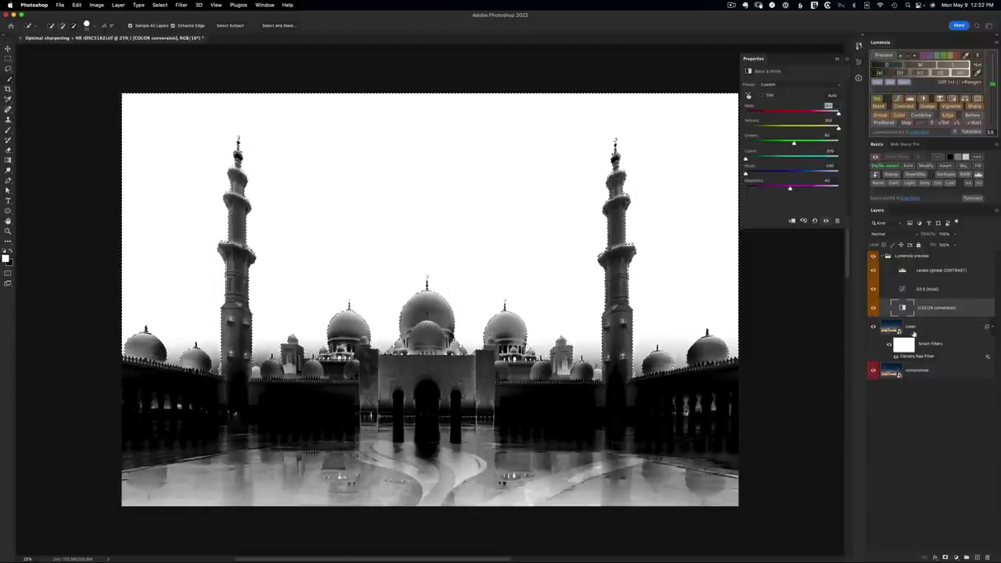
Apply the D3.5 mask within the sky selection to the clean layer's filter mask, feathered by 1, and inspect the mask.
left_click(913, 329)
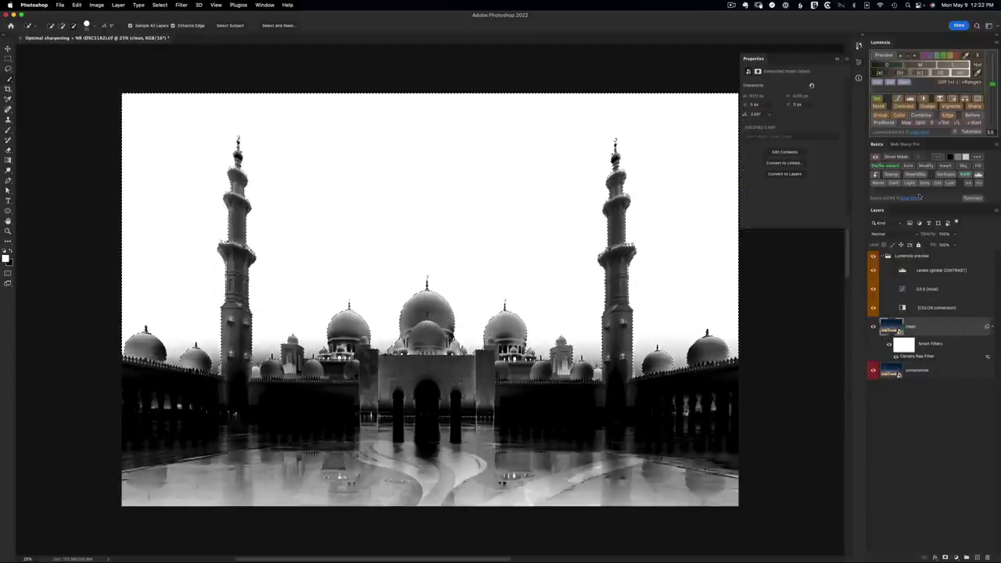
left_click(879, 105)
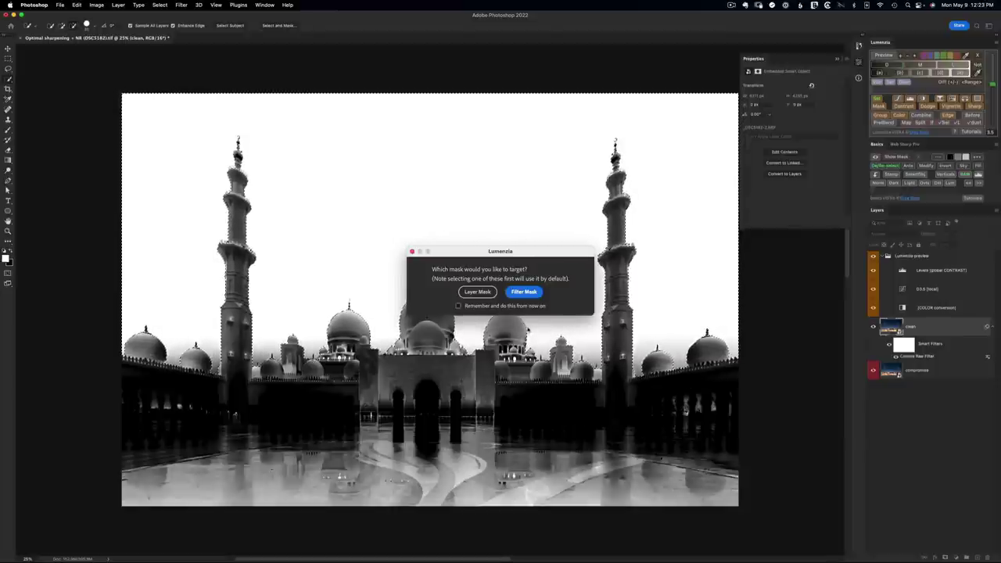
left_click(522, 292)
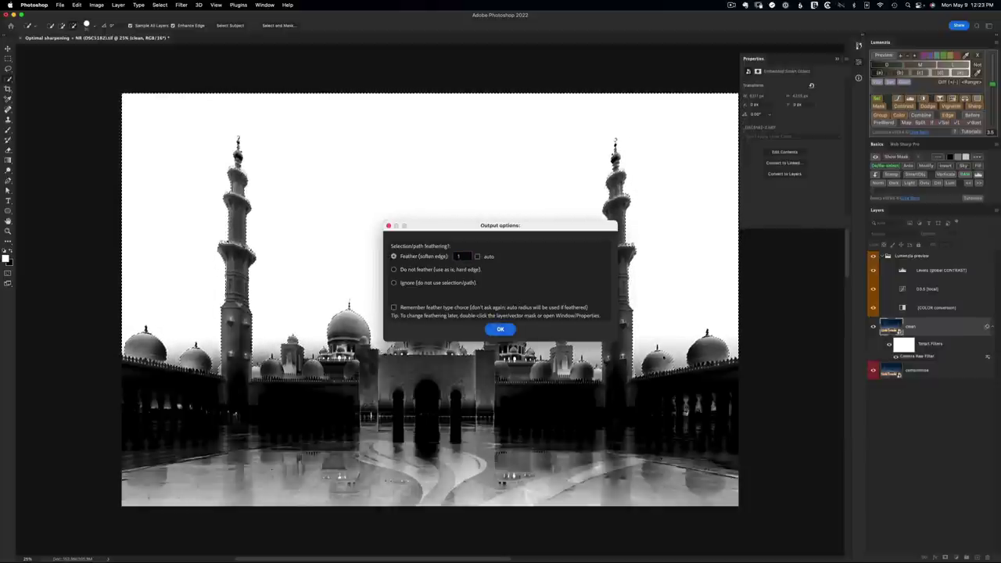
left_click(501, 328)
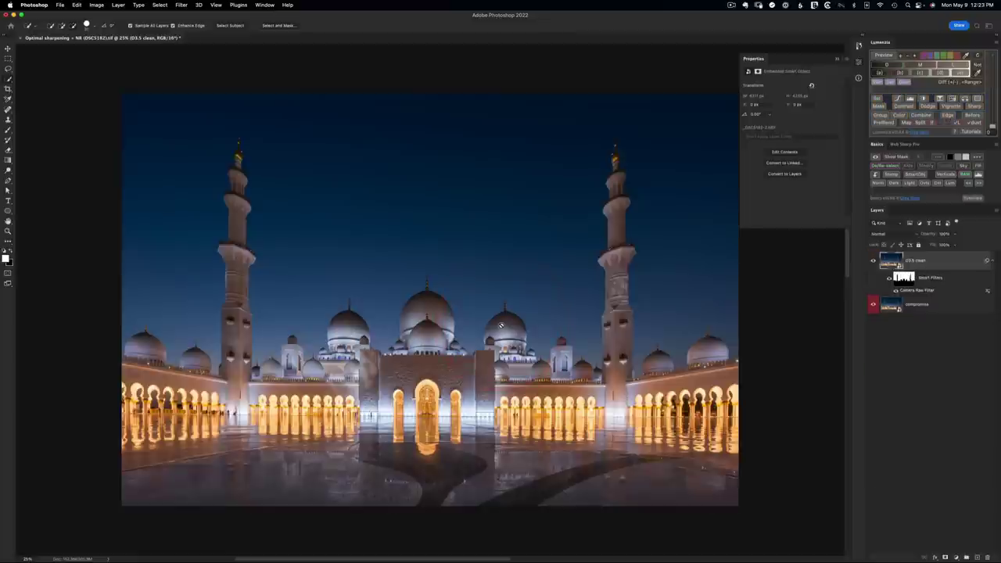
left_click(904, 280, "alt")
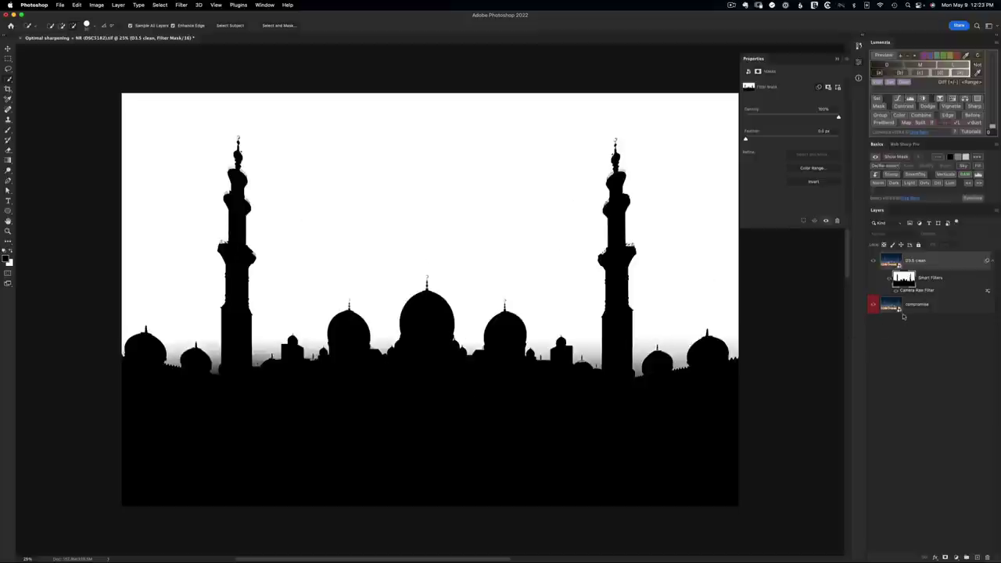
left_click(904, 278, "alt")
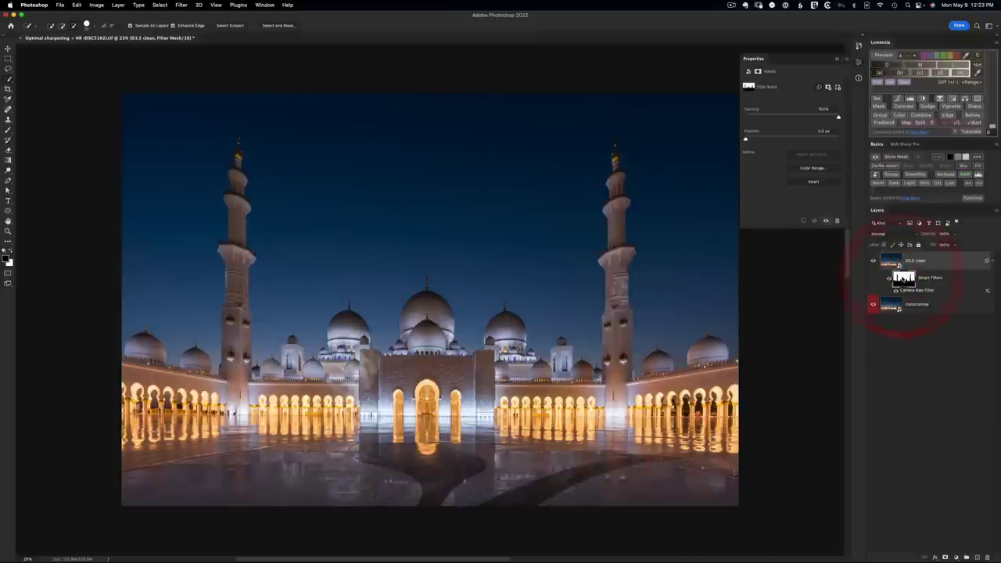
Inspect the dome edge and sky at 400% with the D3.5 clean layer's filter mask disabled and enabled.
key("super+equal")
key("super+equal")
key("super+equal")
key("super+equal")
key("super+equal")
key("super+equal")
key("super+equal")
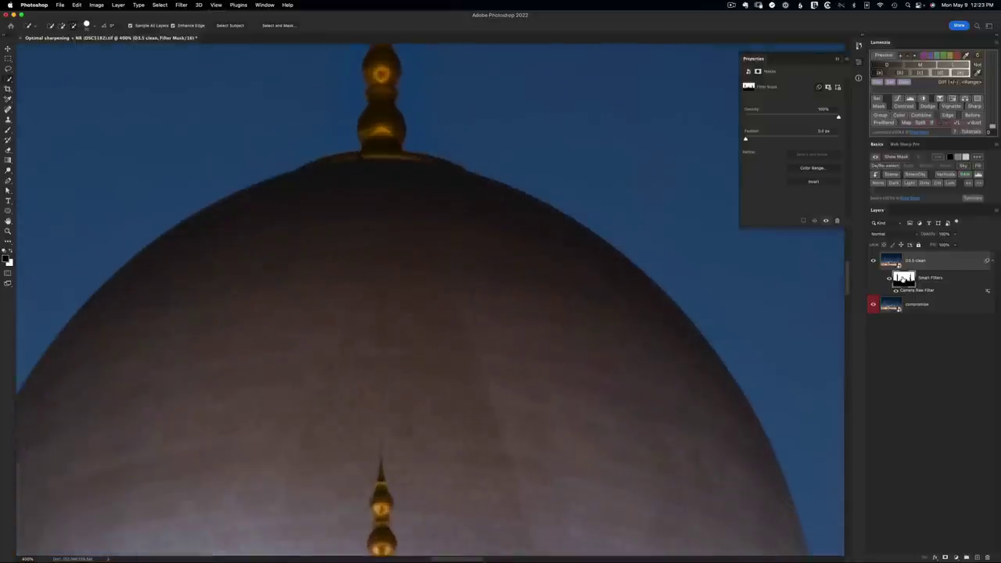
left_click_drag(767, 329, 548, 352)
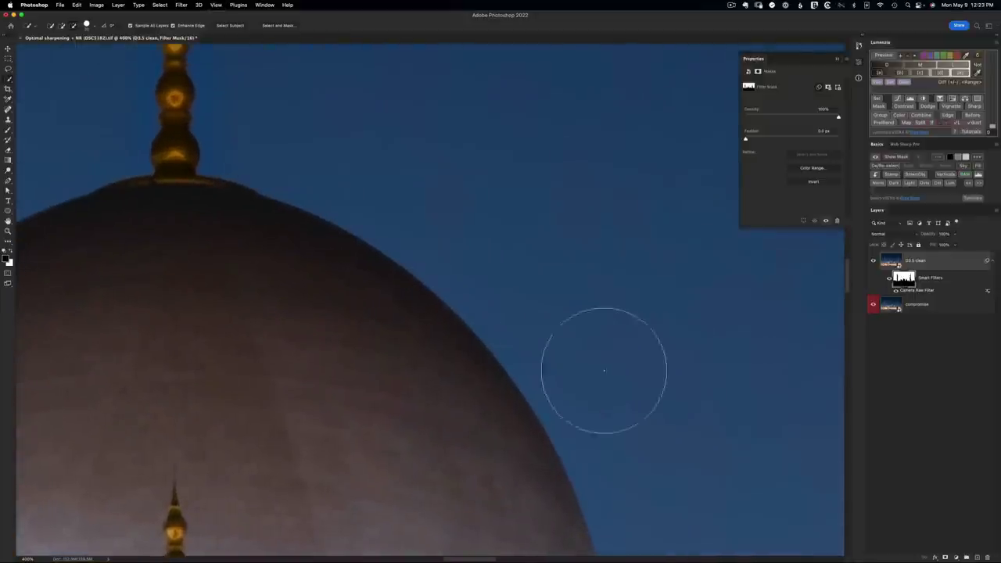
left_click(903, 279, "shift")
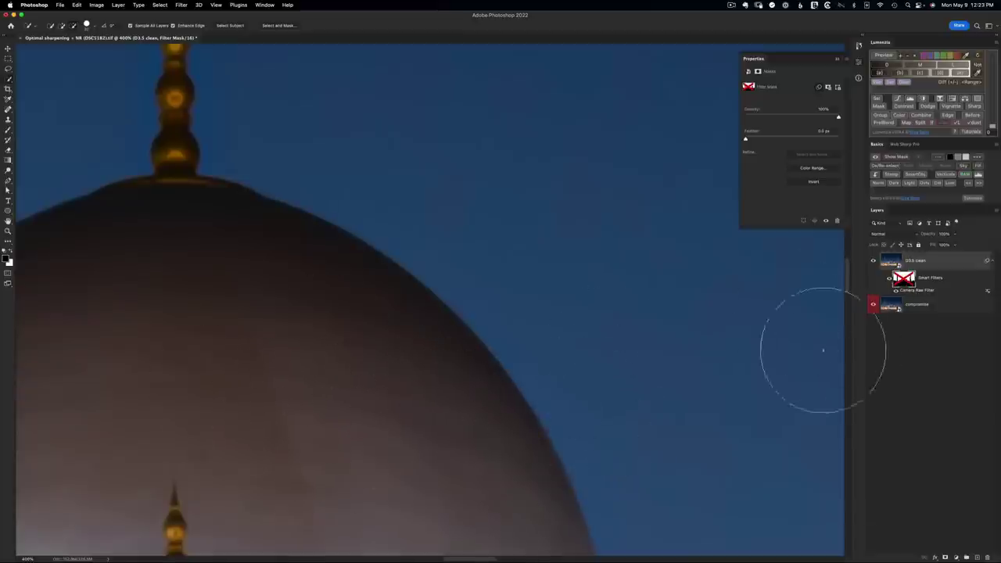
left_click(904, 279, "shift")
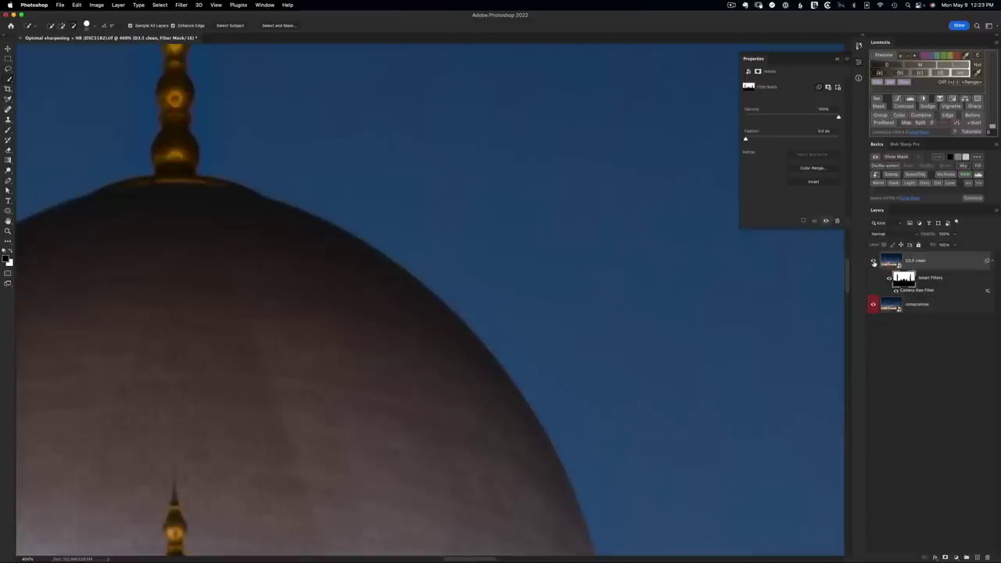
Compare the dome detail with the D3.5 clean layer hidden and shown, and return to the full image view.
left_click(874, 263)
left_click(874, 263)
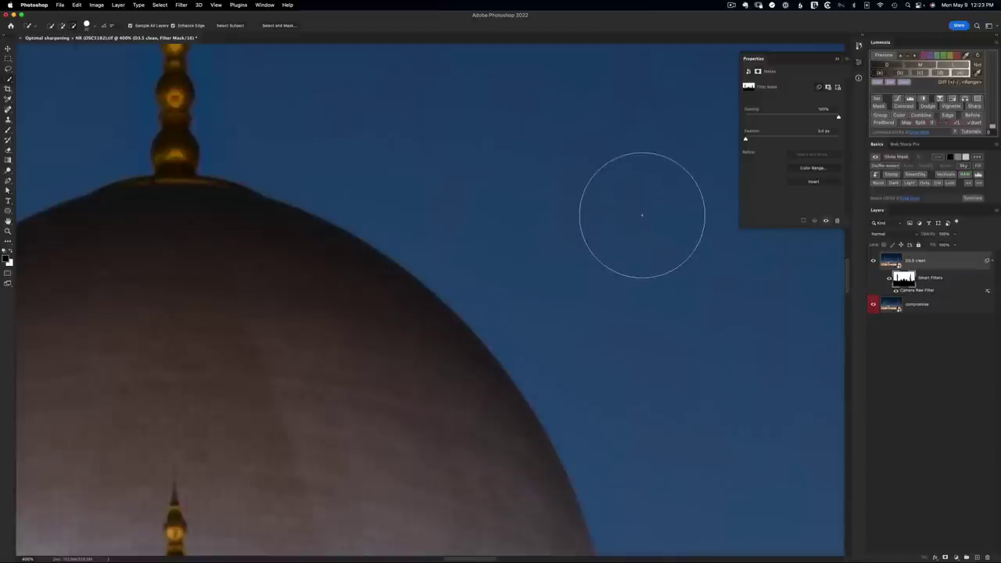
key("v")
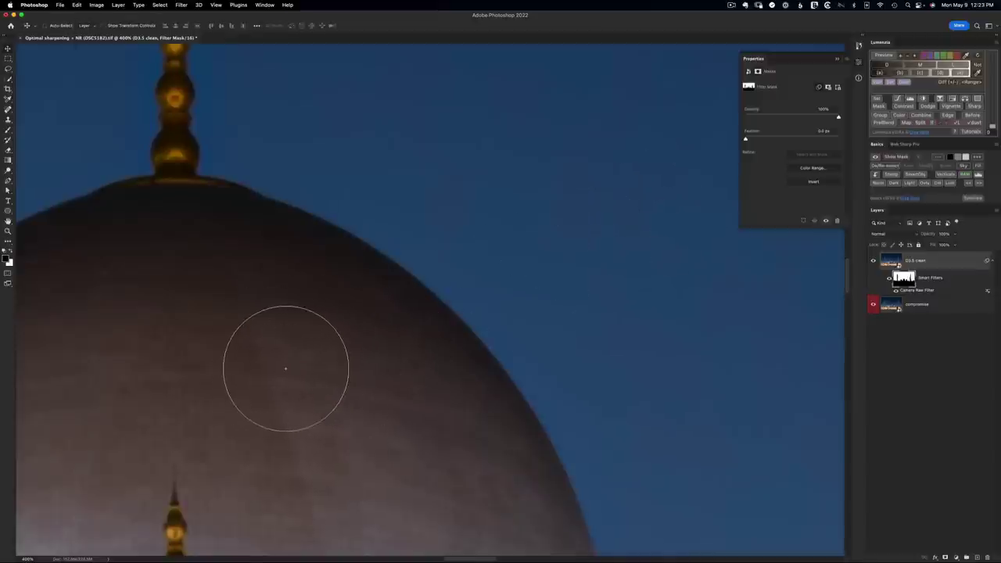
key("super+0")
key("super+minus")
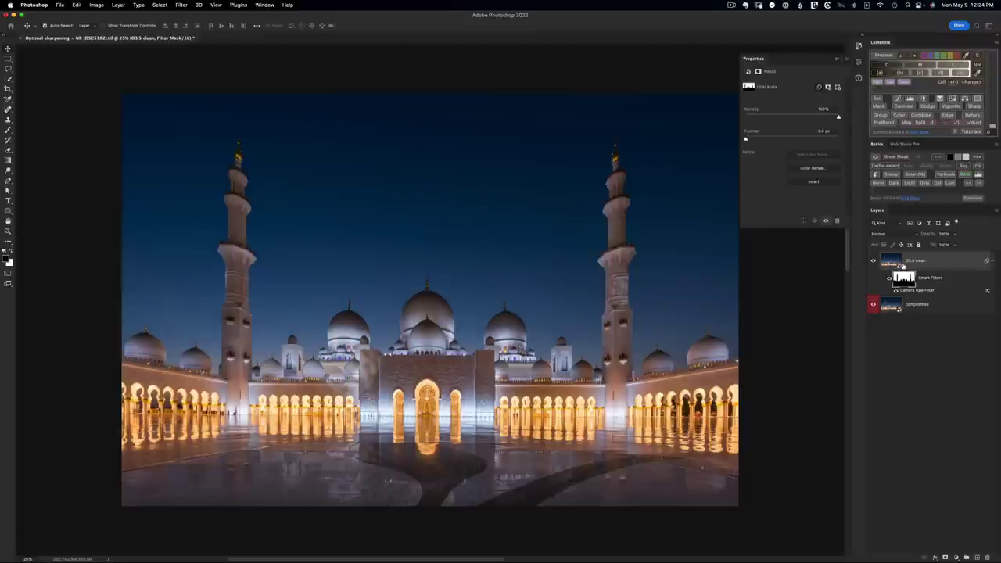
Duplicate the D3.5 clean layer and select the original D3.5 clean layer beneath the copy.
key("super+j")
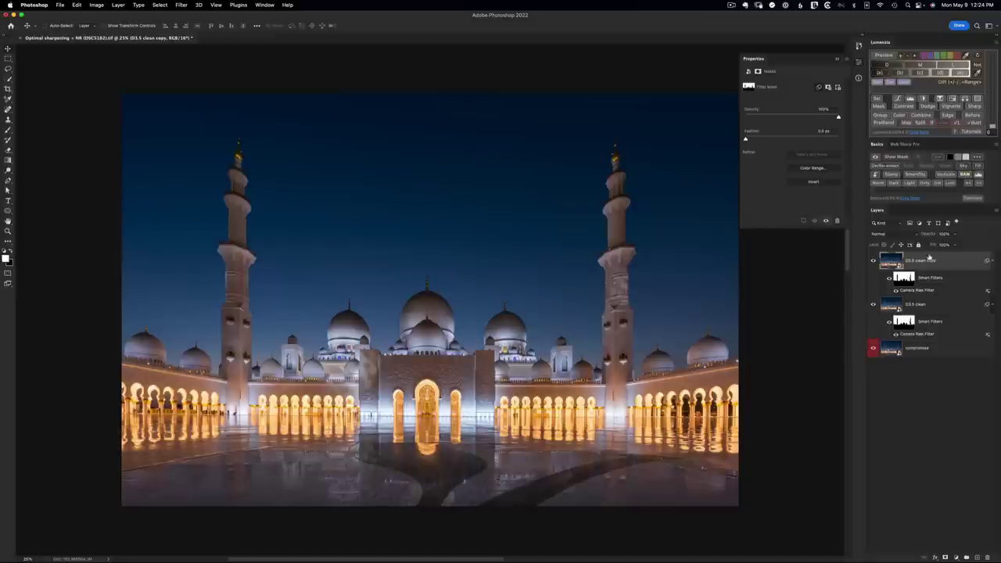
left_click(933, 305)
left_click(946, 260)
left_click(945, 303)
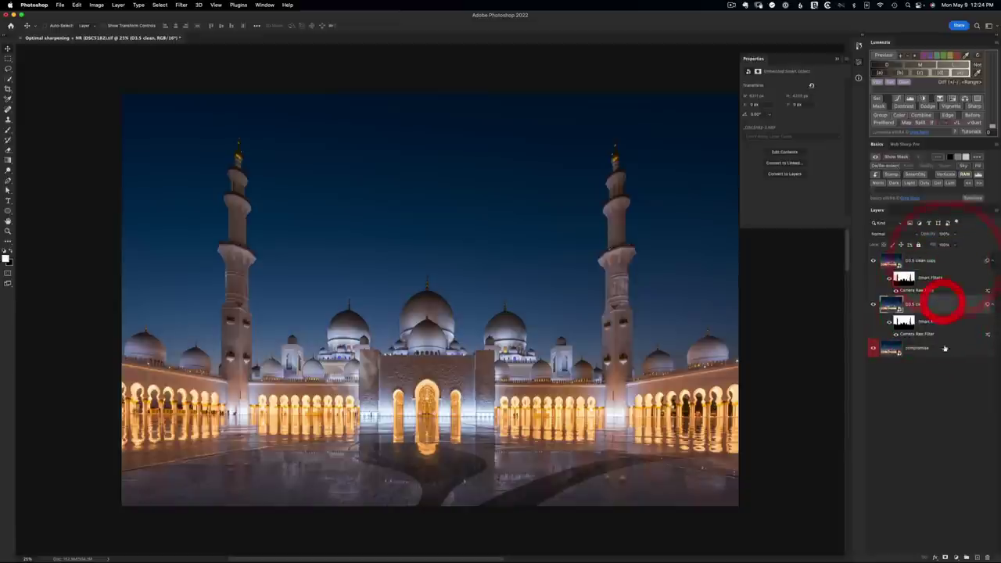
left_click(939, 350)
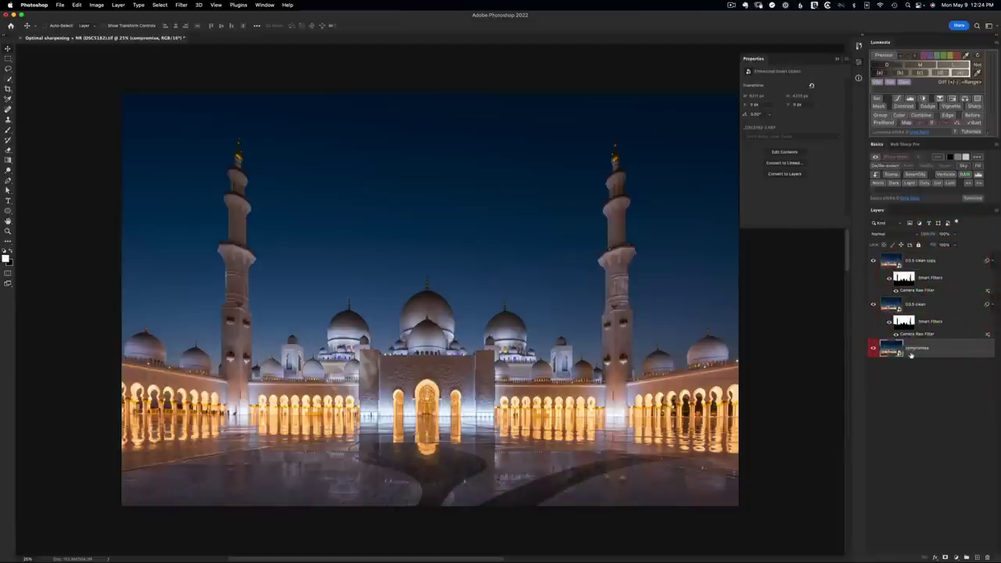
left_click(897, 307)
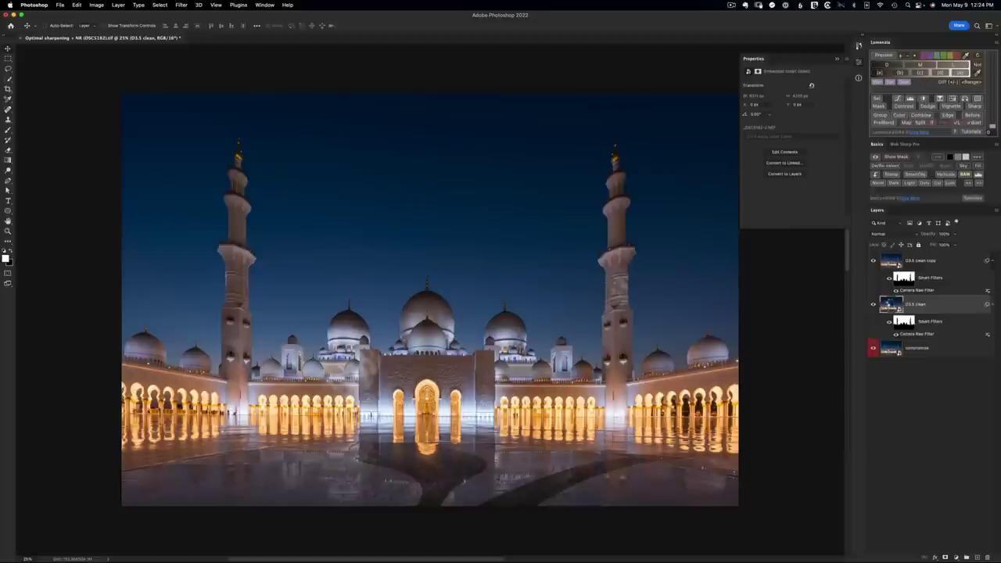
Try warming the D3.5 clean raw smart object by setting its white balance temperature to the maximum.
double_click(892, 305)
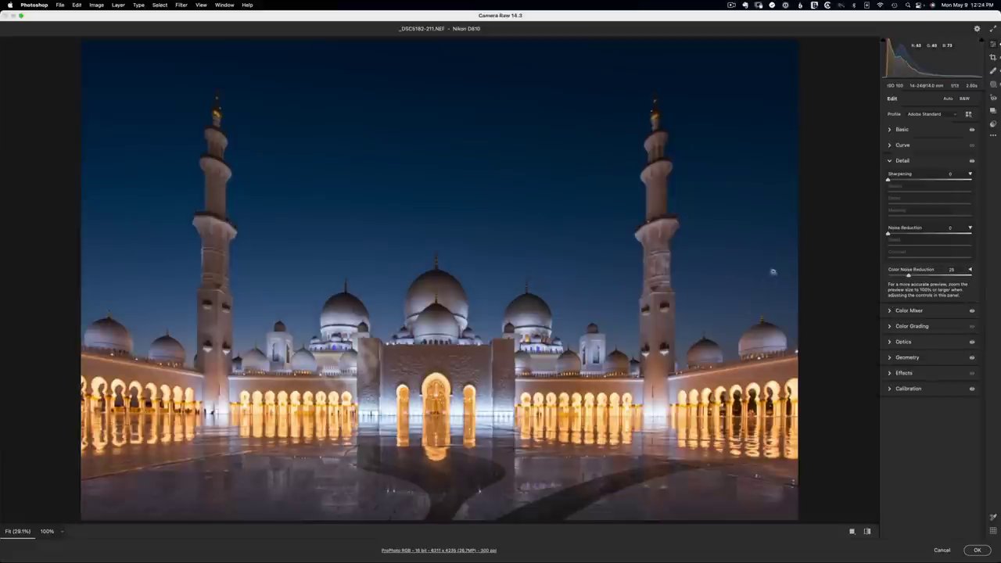
left_click(900, 129)
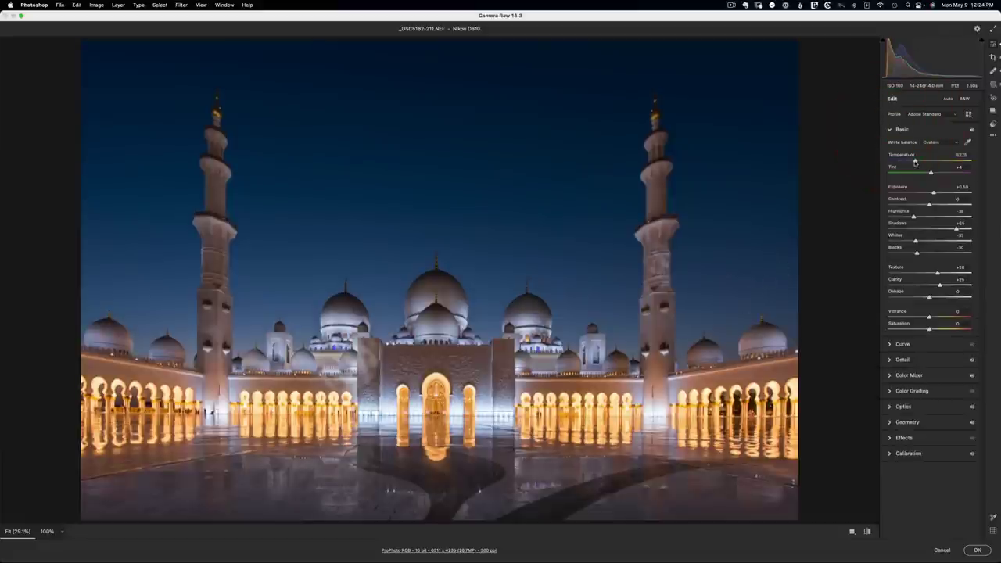
left_click_drag(916, 162, 988, 163)
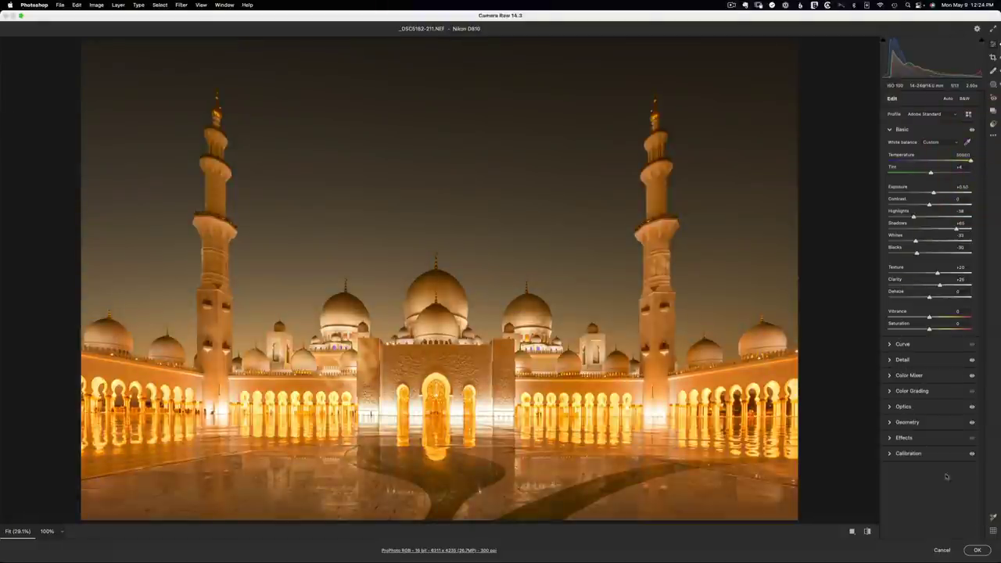
left_click(977, 551)
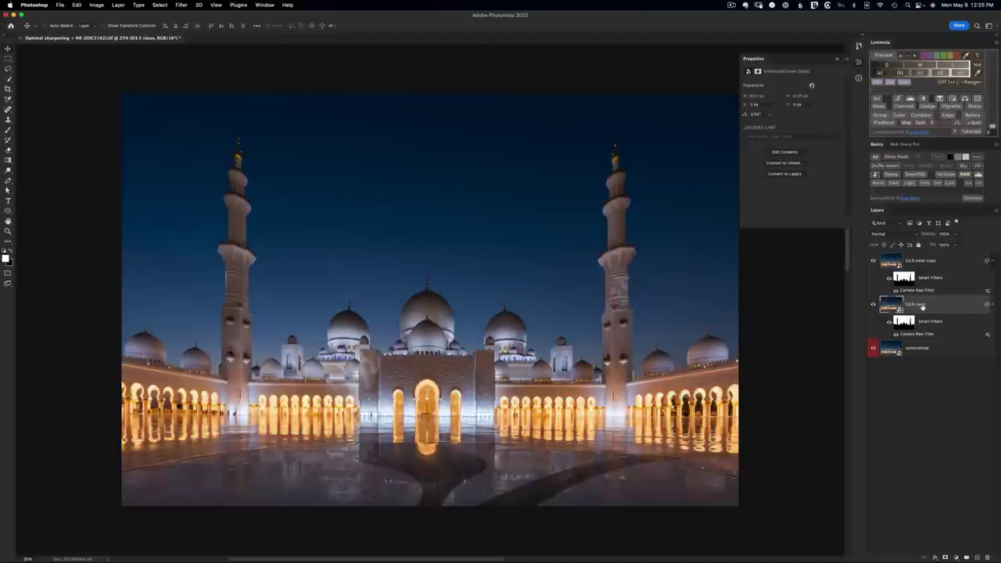
Rename the original D3.5 clean layer as "D3.5 clean + NR".
double_click(923, 305)
type("+ NR")
key("Return")
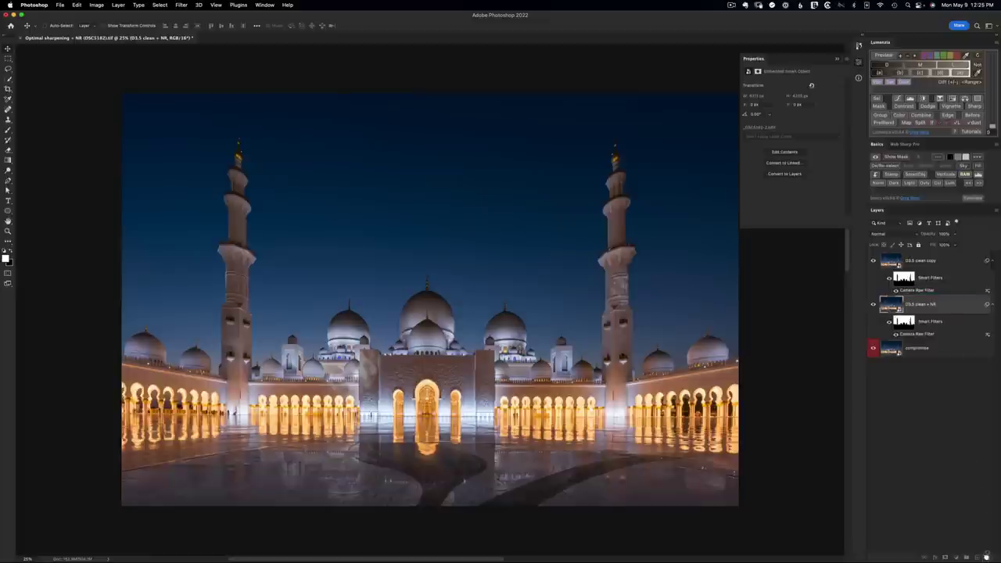
Remove the smart filters from the duplicated layer and rename it "clean + sharp".
left_click(987, 547)
double_click(923, 261)
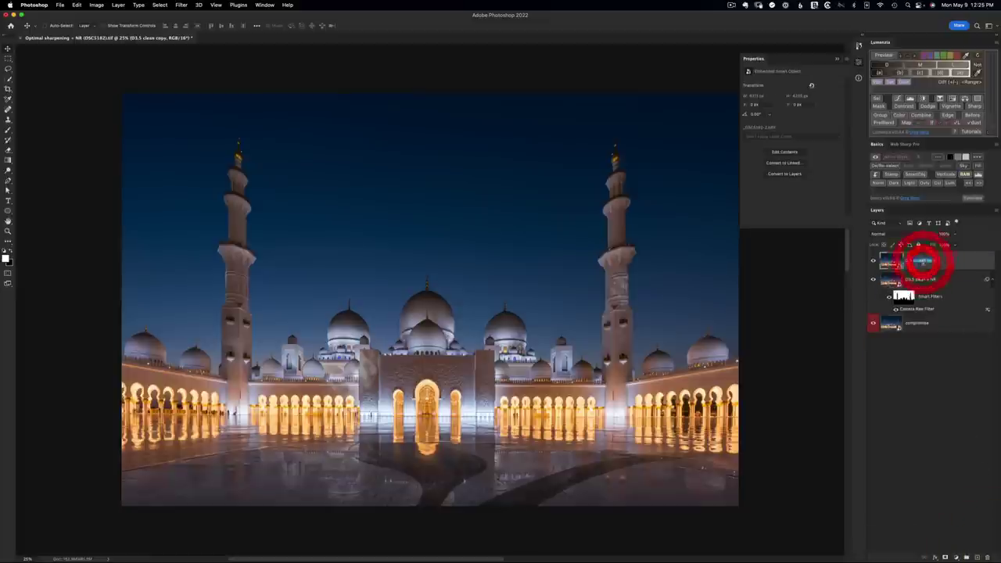
type("clean + sharp")
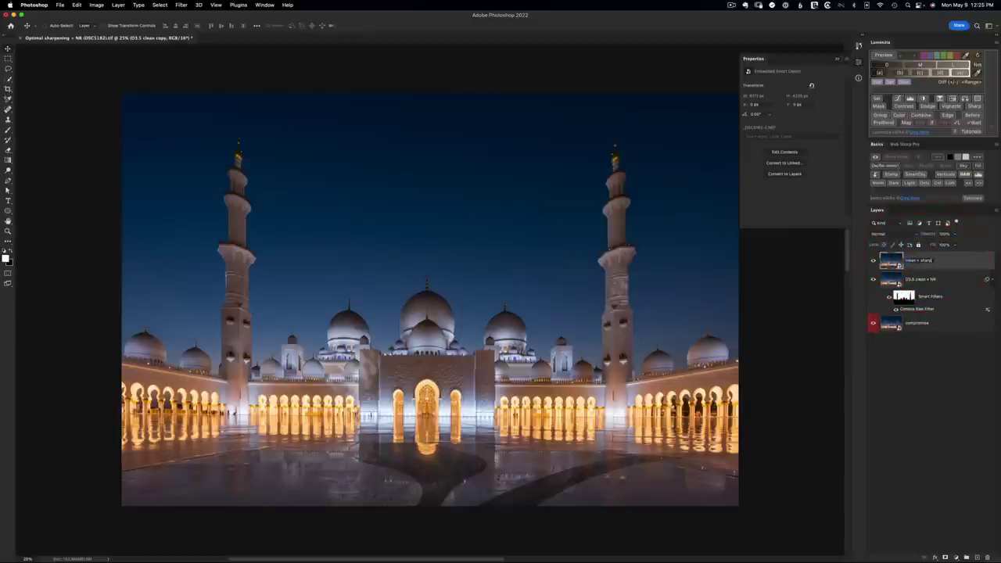
key("Return")
Open the Camera Raw Filter on the clean + sharp layer and set Sharpening to 50 with a 0.5 Radius, viewing the dome at 300%.
left_click(181, 4)
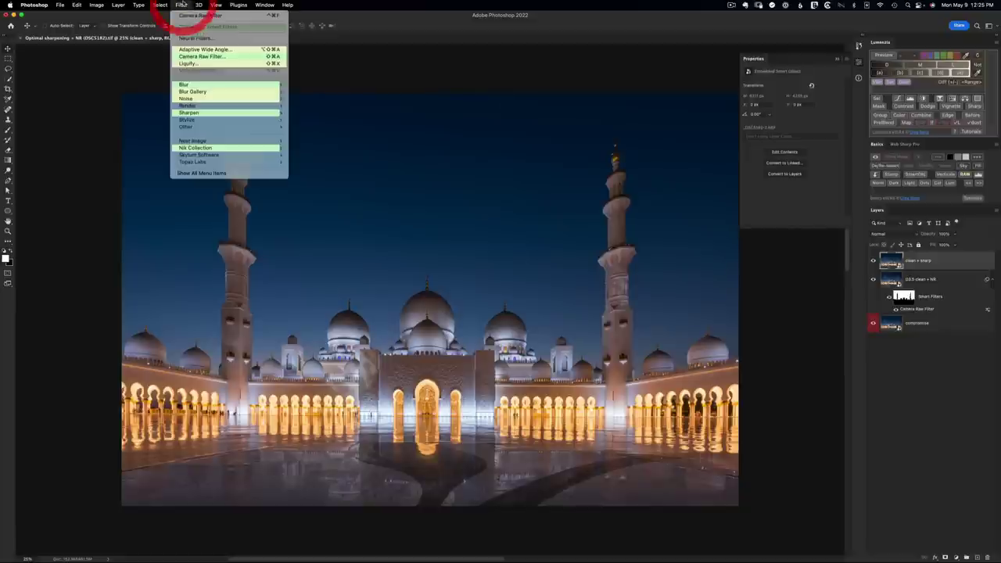
left_click(209, 57)
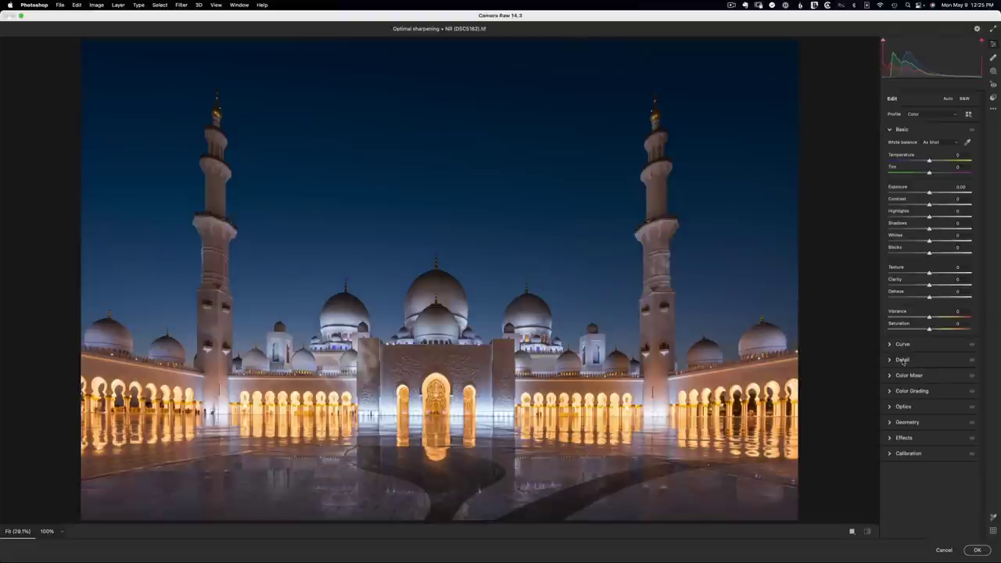
left_click(903, 361)
key("super+equal")
key("super+equal")
key("super+equal")
key("super+equal")
key("super+equal")
key("super+equal")
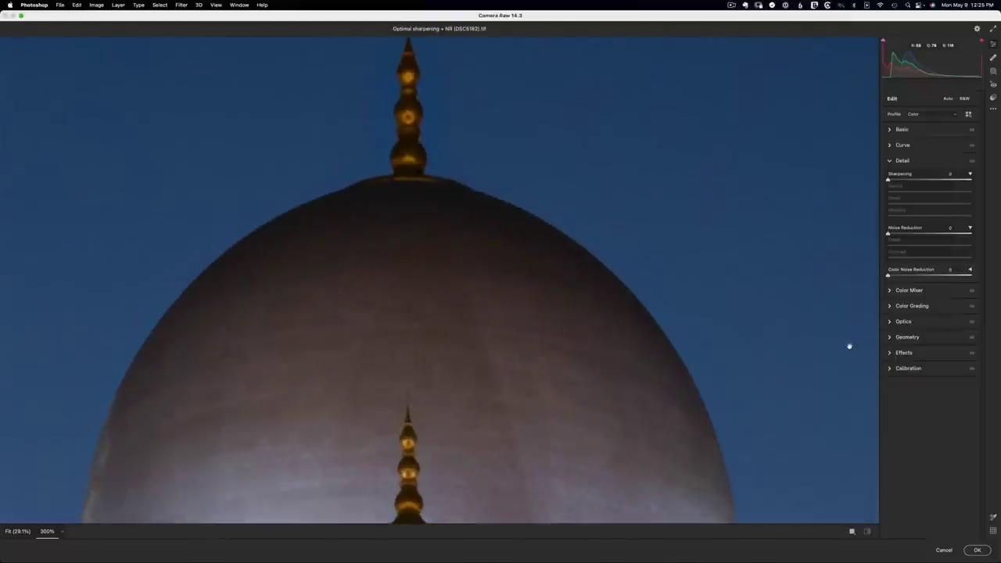
left_click_drag(889, 179, 915, 180)
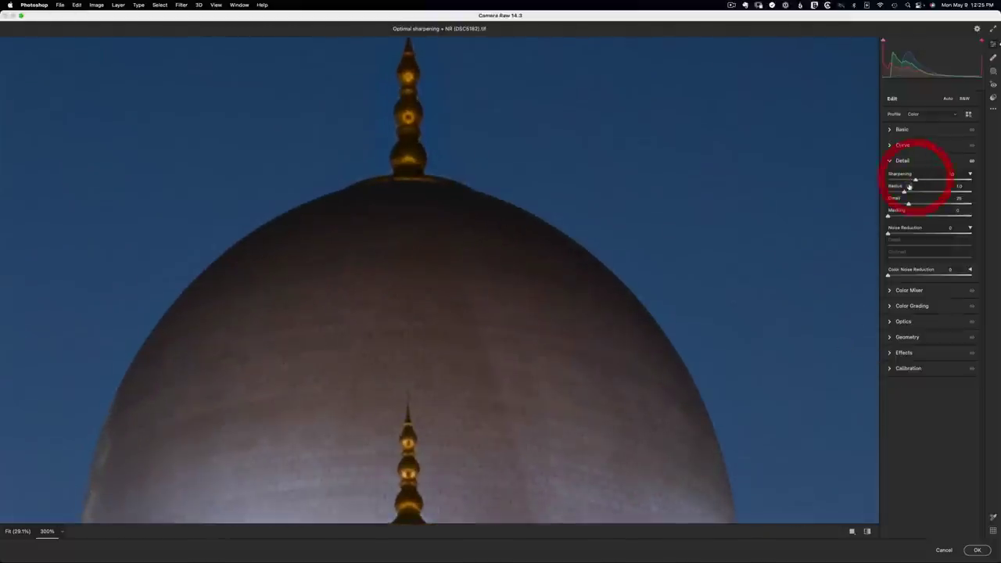
left_click_drag(904, 193, 876, 196)
Try the sharpening Detail at 100 on the dome and bring it back to 25.
left_click_drag(908, 205, 974, 202)
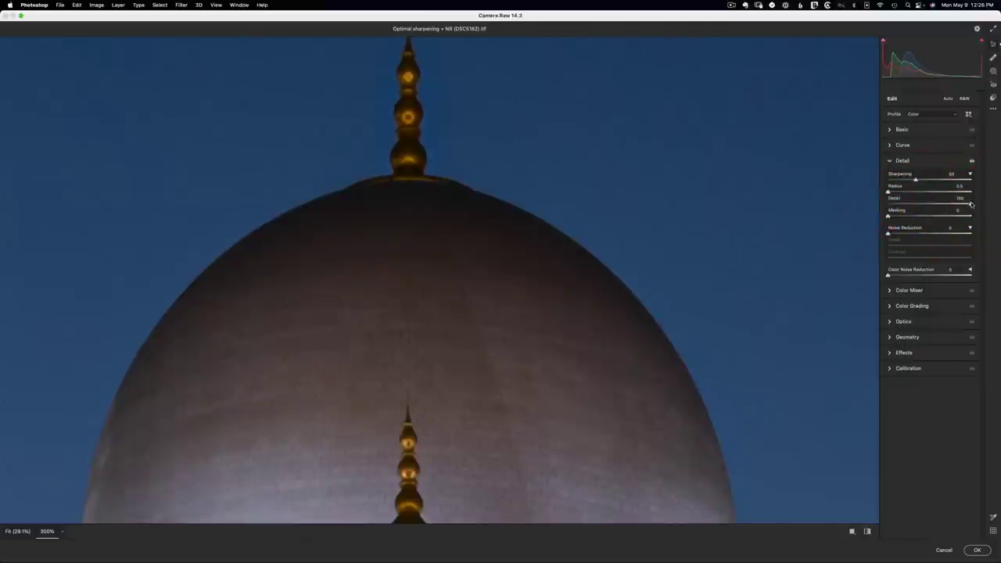
left_click_drag(971, 203, 906, 204)
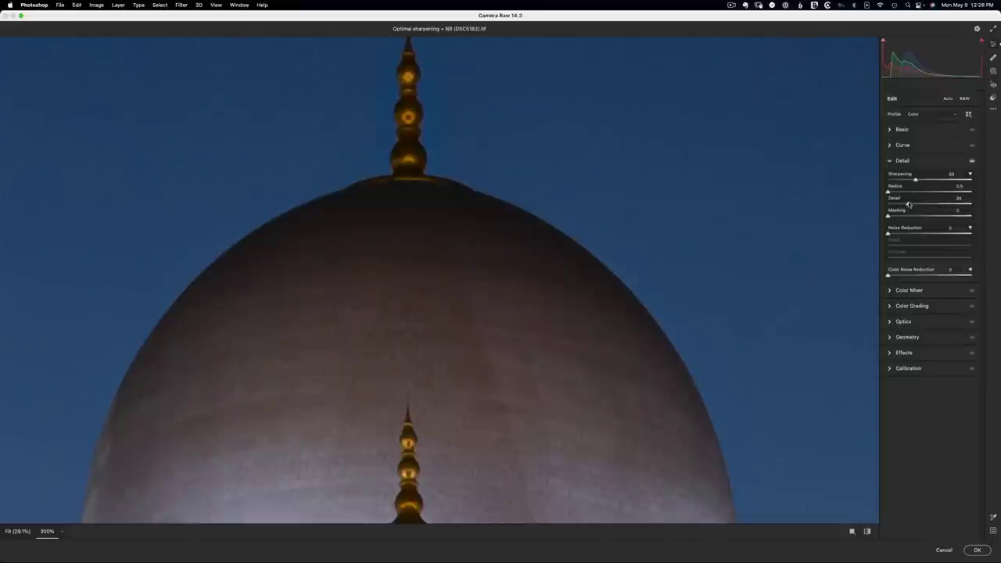
left_click(909, 204)
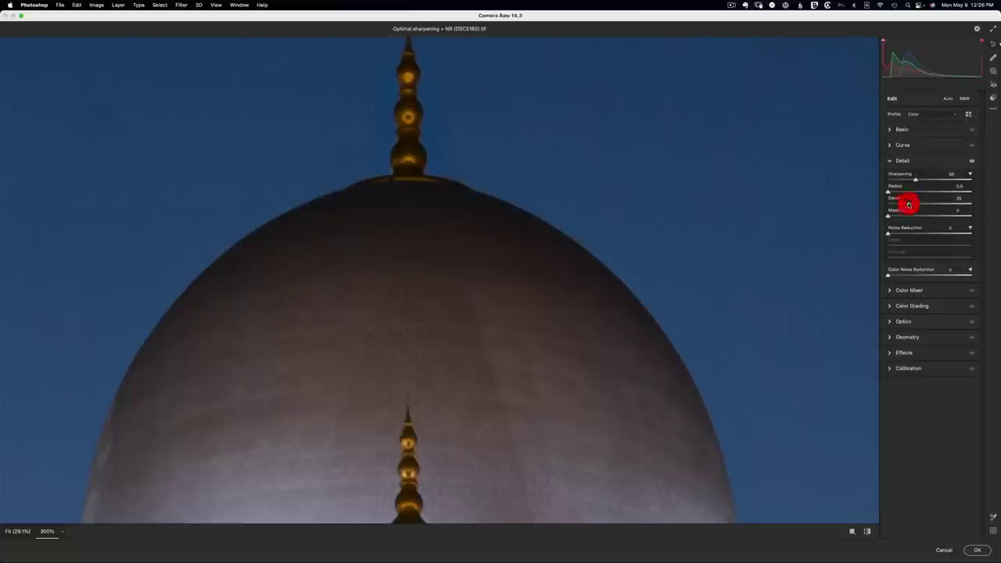
Compare the dome and the carved floral facade with the Detail adjustments off and on.
left_click(972, 161)
left_click(972, 161)
scroll(699, 174, "down", 15)
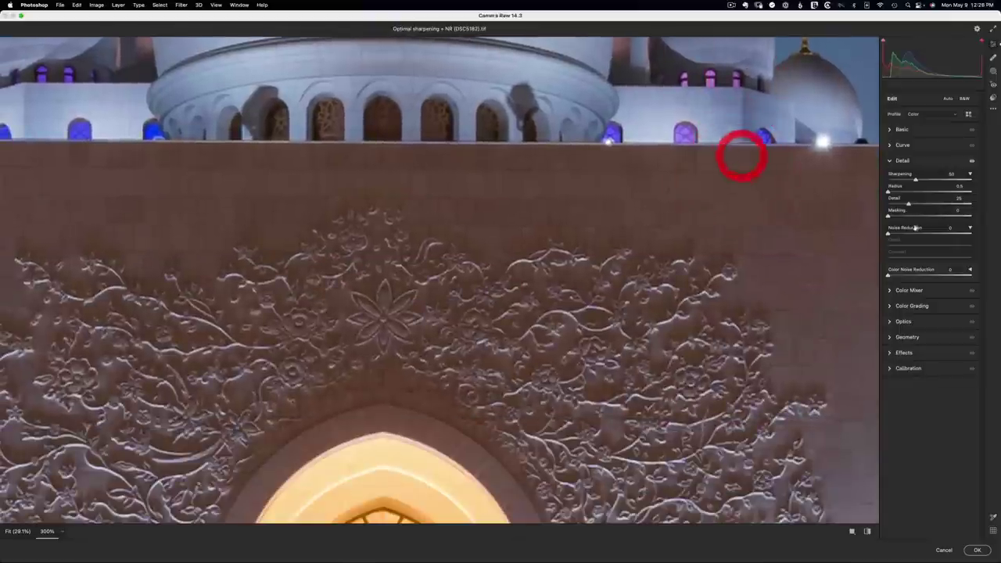
left_click(972, 162)
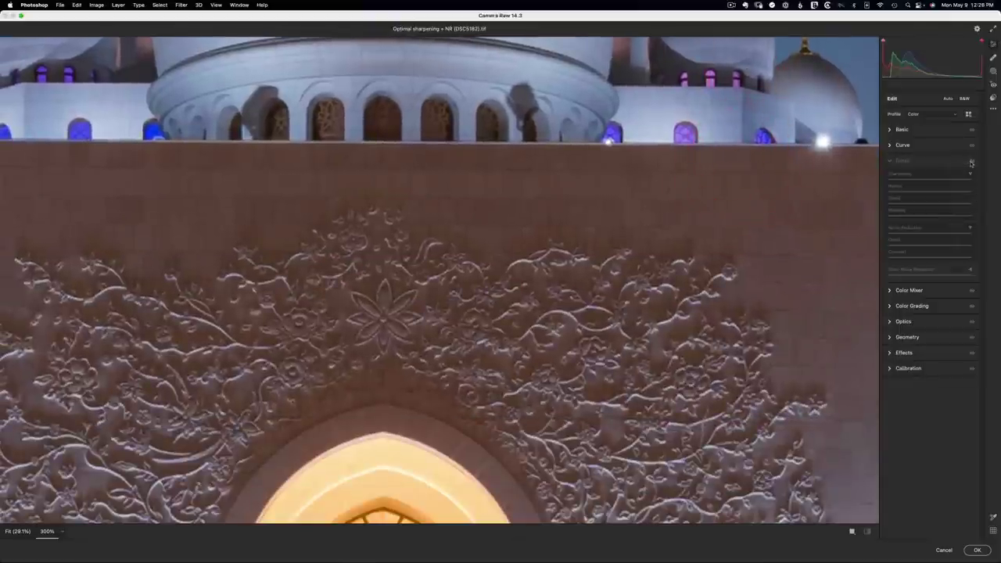
left_click(972, 161)
left_click(972, 162)
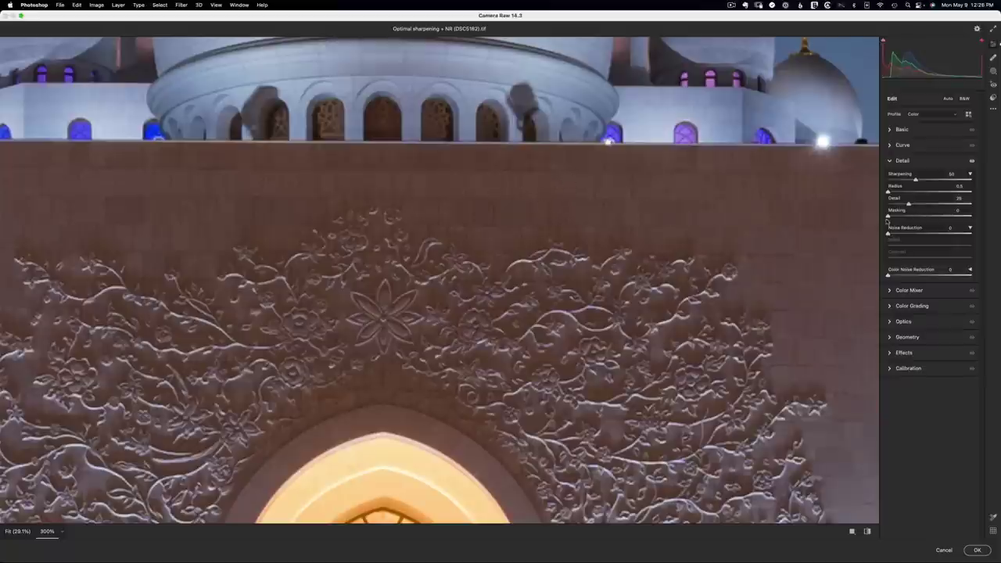
Set the sharpening Masking to 5, check the facade and small domes, and apply the Camera Raw Filter.
left_click_drag(890, 217, 892, 217)
key("alt")
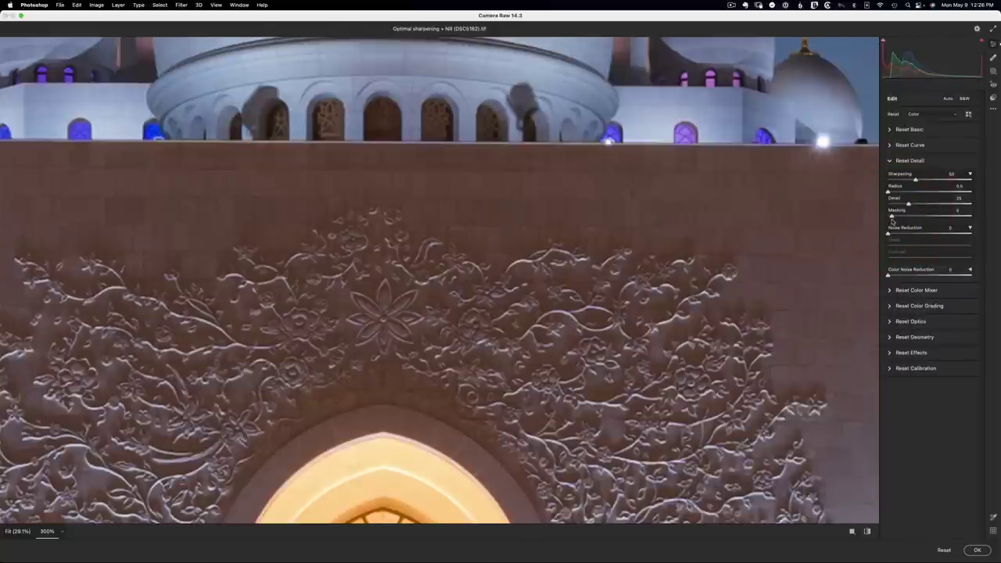
left_click_drag(892, 217, 893, 218)
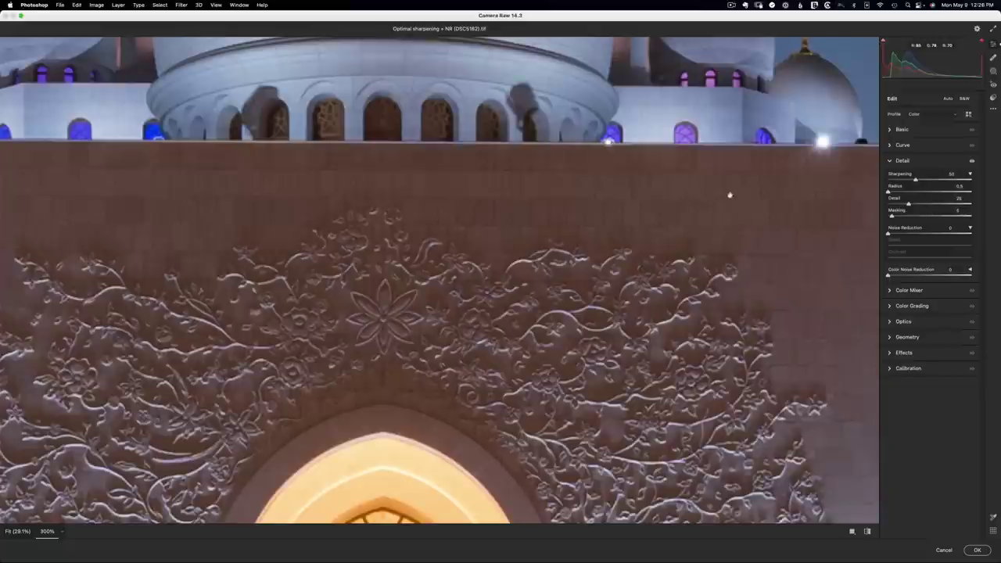
left_click_drag(729, 195, 586, 352)
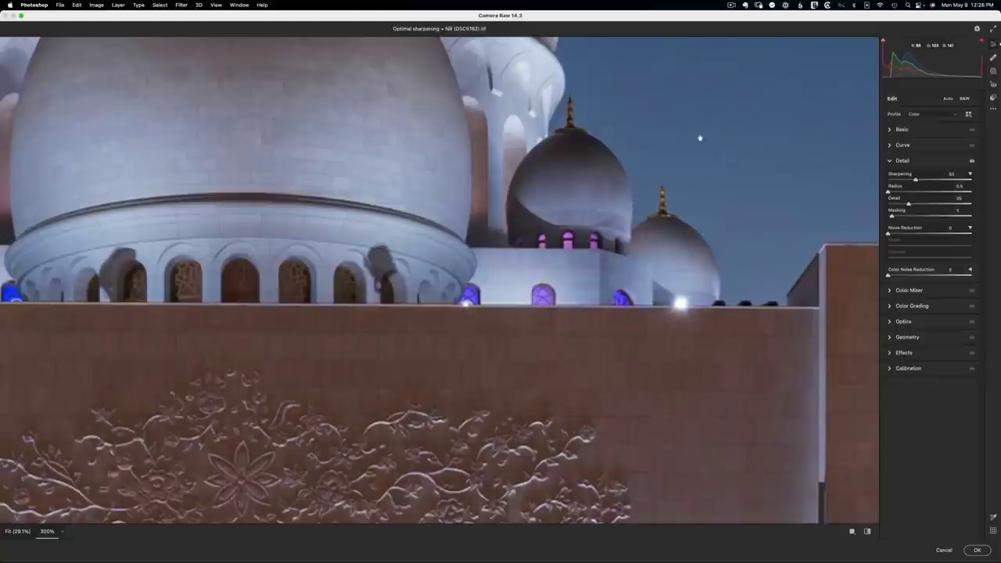
left_click(977, 550)
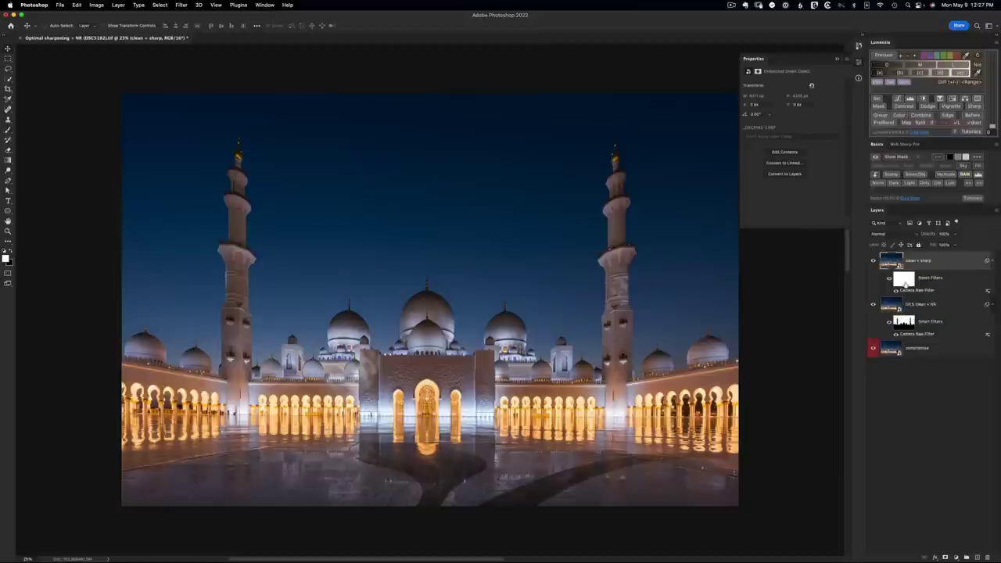
Delete the clean + sharp layer's filter mask and load the D3.5 clean + NR layer's filter mask as a selection.
left_click_drag(908, 281, 988, 557)
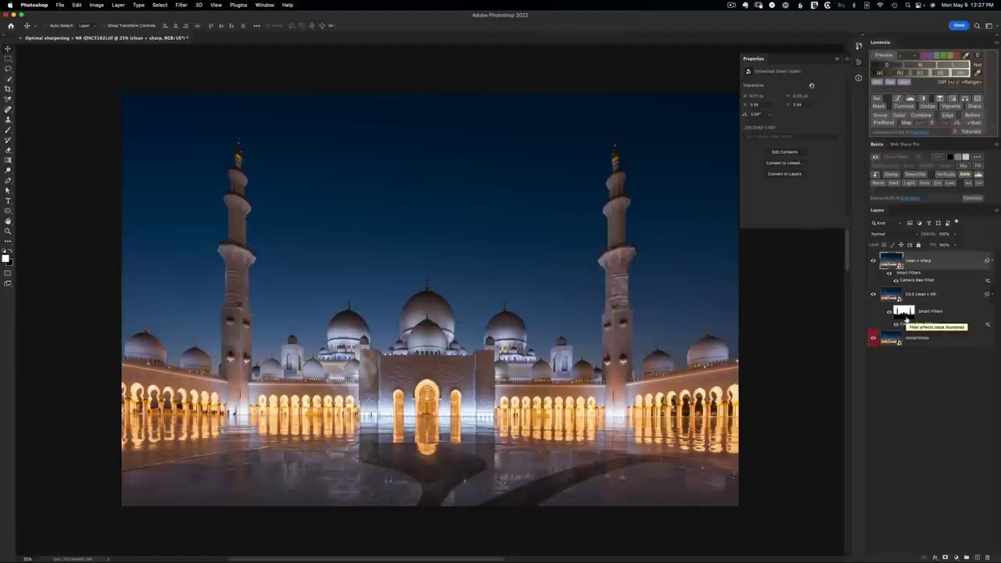
mouse_move(905, 319)
left_mouse_down()
mouse_move(916, 258)
mouse_move(987, 557)
left_mouse_up()
left_click(919, 254)
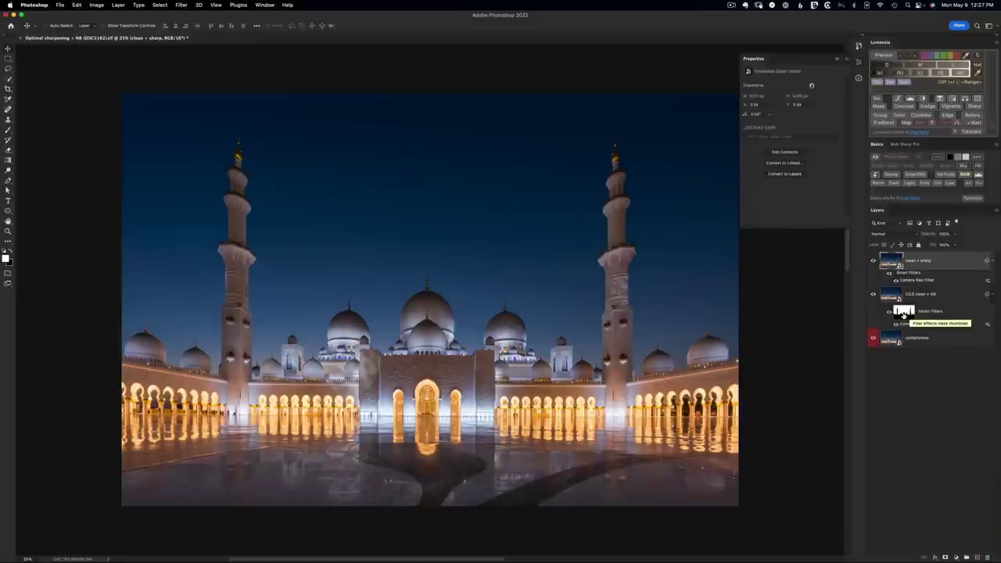
left_click(904, 312, "super")
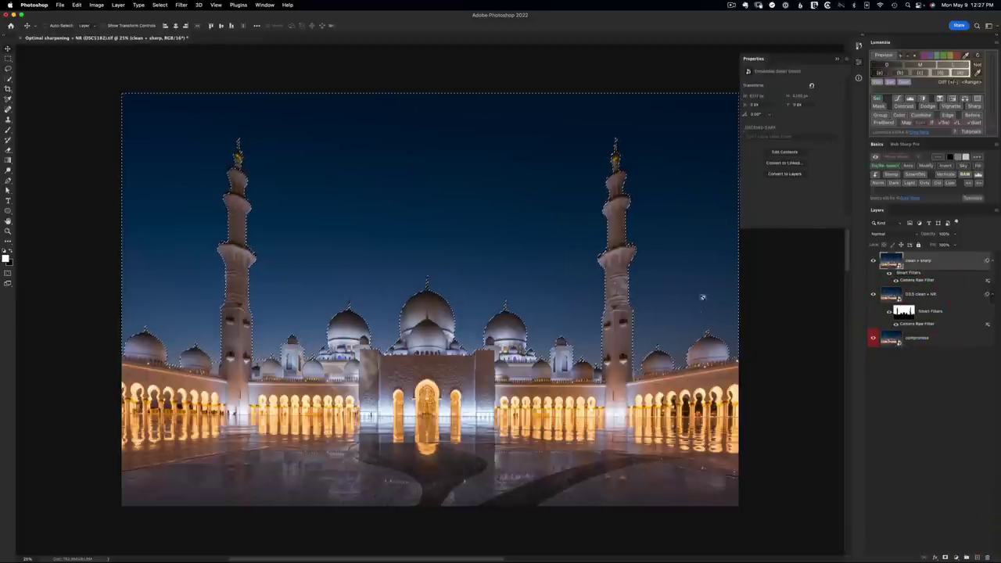
Add a layer mask to the clean + sharp layer that hides the selected sky and keeps the buildings visible.
left_click(936, 268)
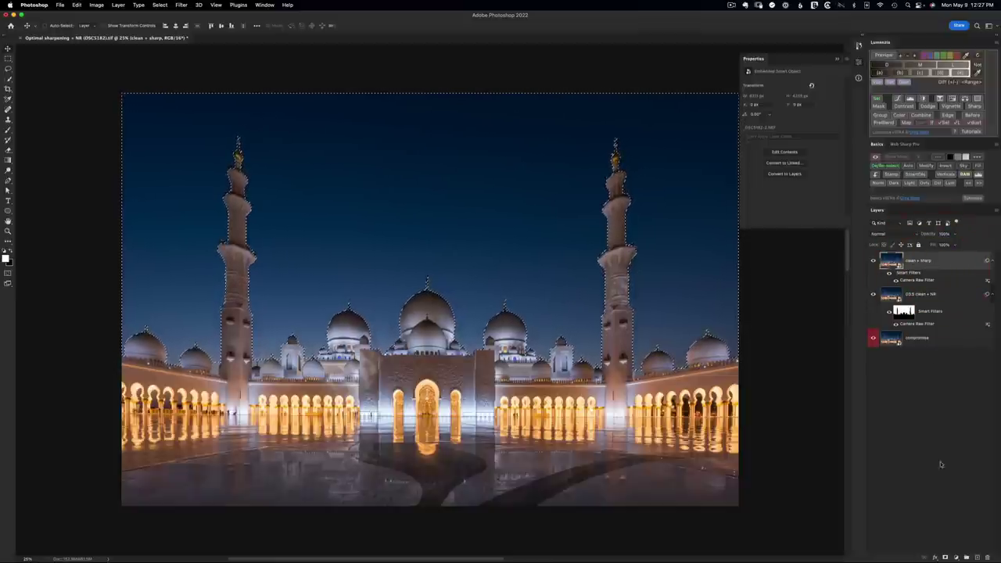
left_click(945, 557)
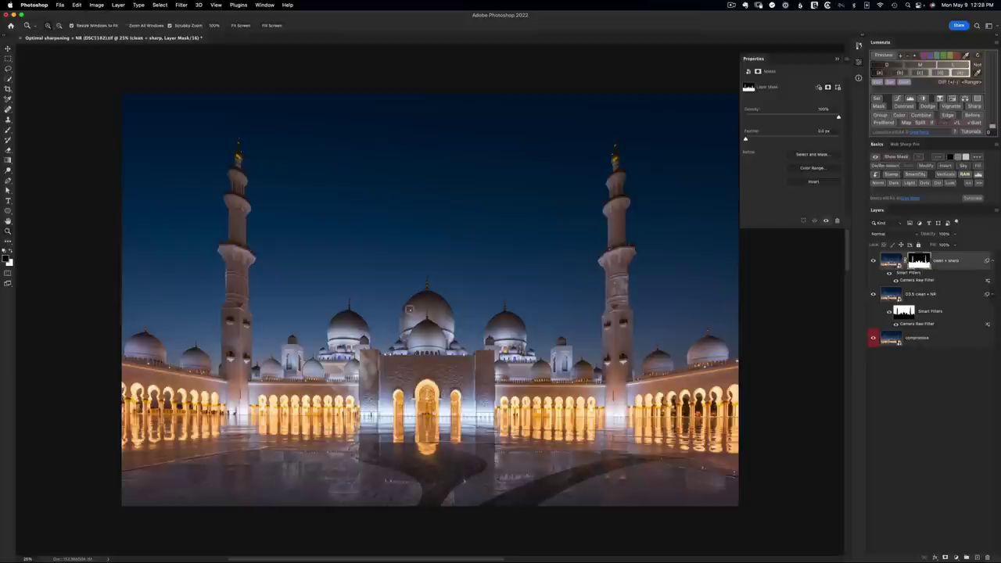
Compare the carved floral facade up close with the clean + sharp layer hidden and shown.
key("z")
left_click(436, 299)
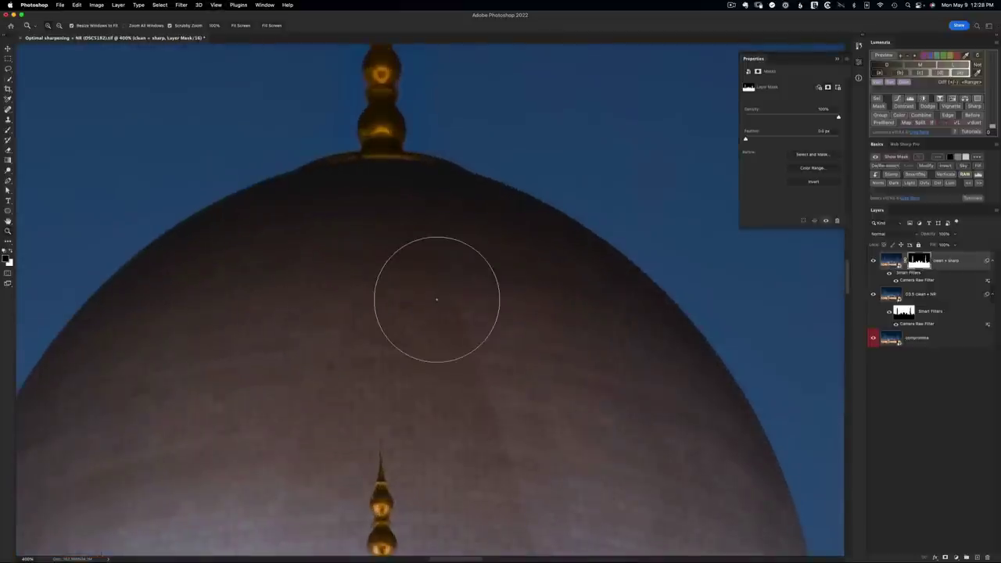
key("super+minus")
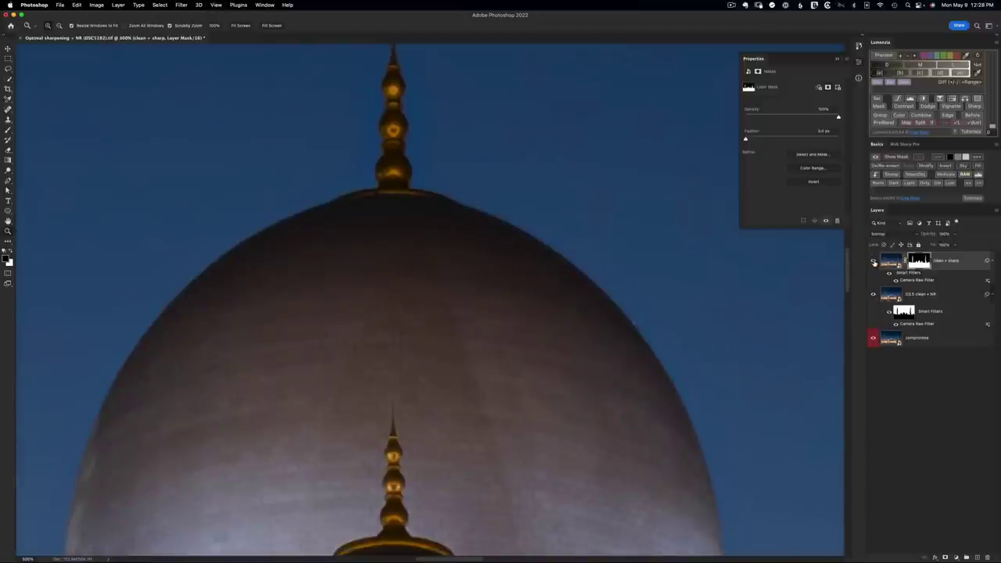
left_click_drag(805, 313, 613, 171)
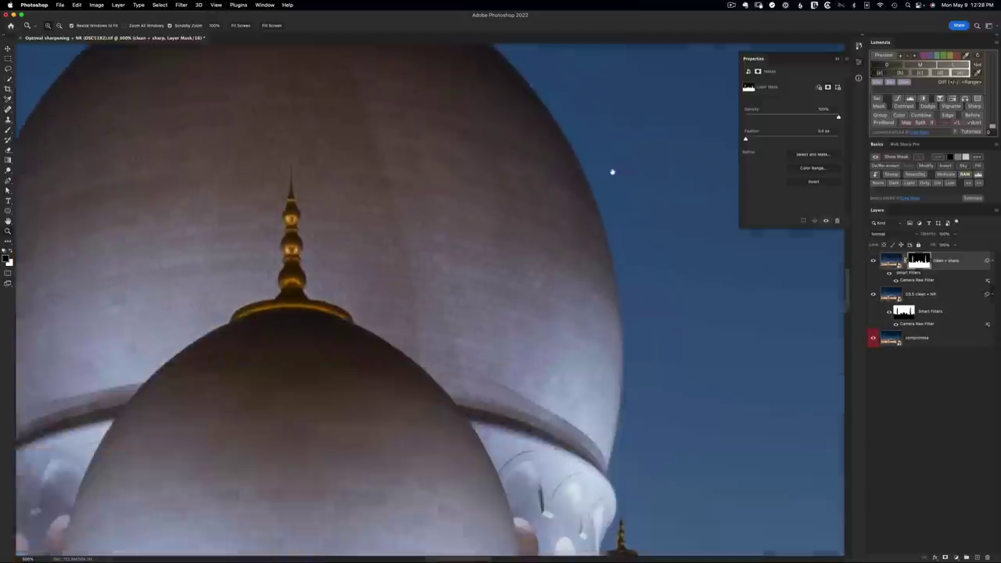
left_click_drag(632, 438, 715, 313)
left_click_drag(603, 403, 706, 369)
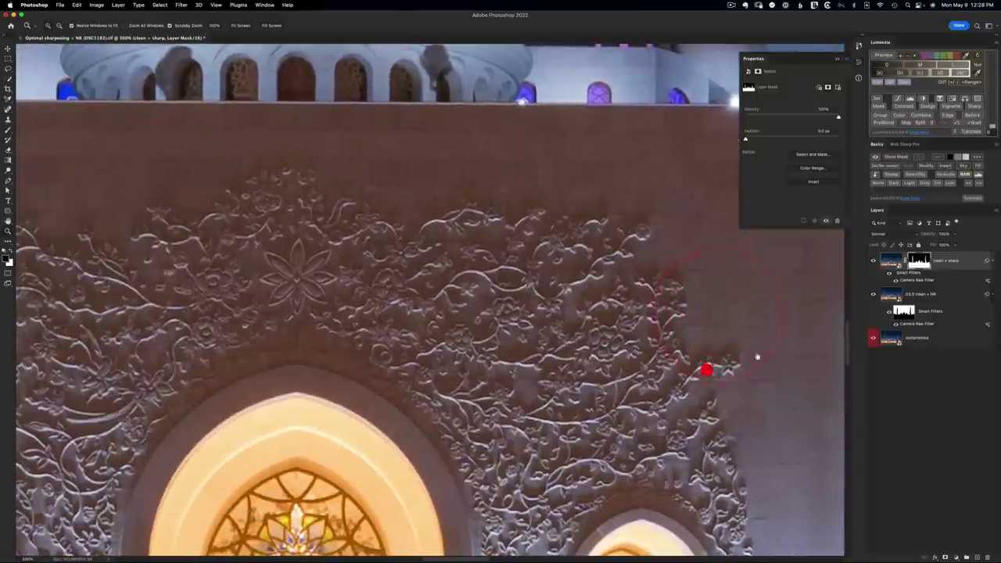
key("super+equal")
key("super+equal")
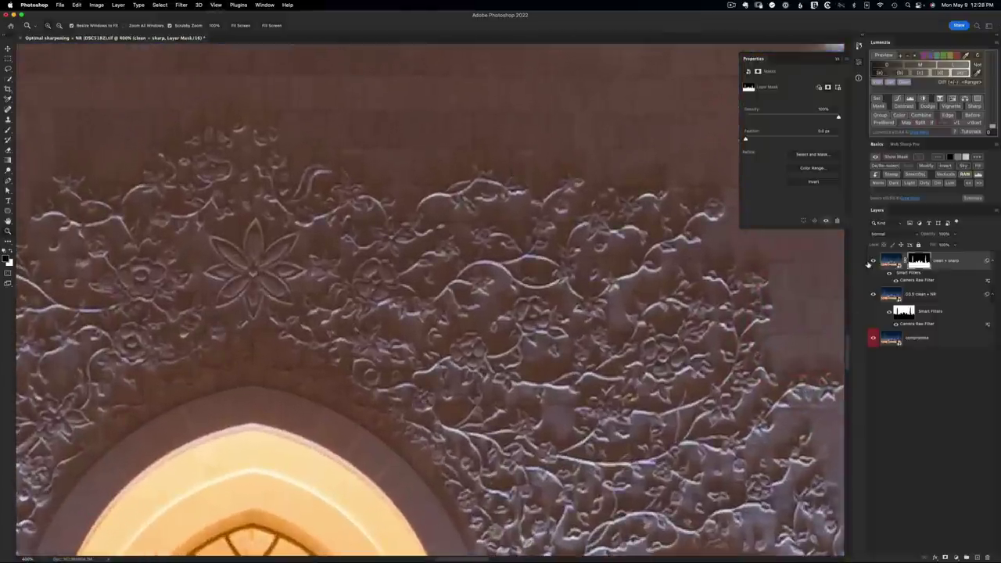
left_click(873, 262)
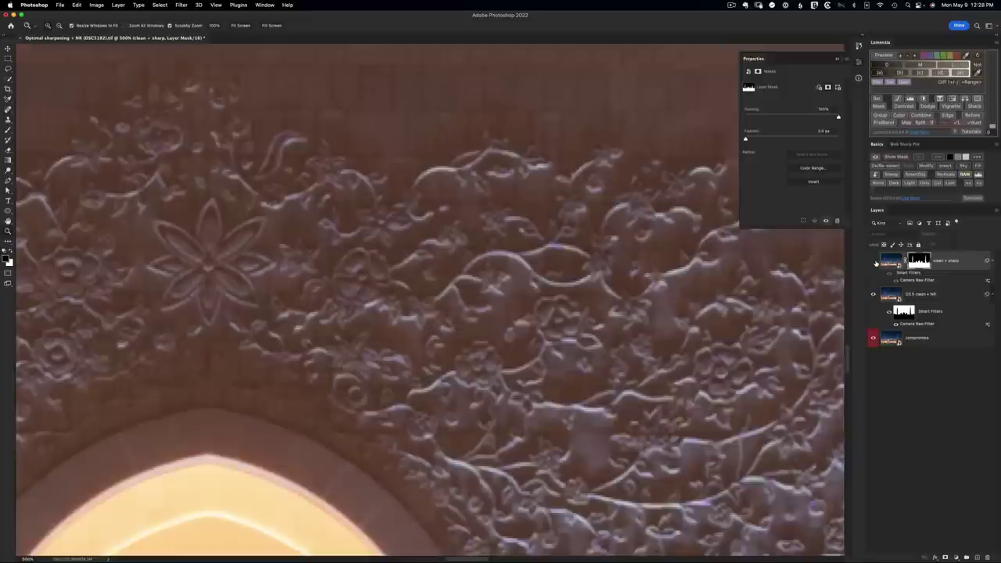
left_click(874, 261)
Compare the domes and crescent finial with the clean + sharp layer off and on, and check the sky with its layer mask disabled.
left_click_drag(668, 233, 626, 533)
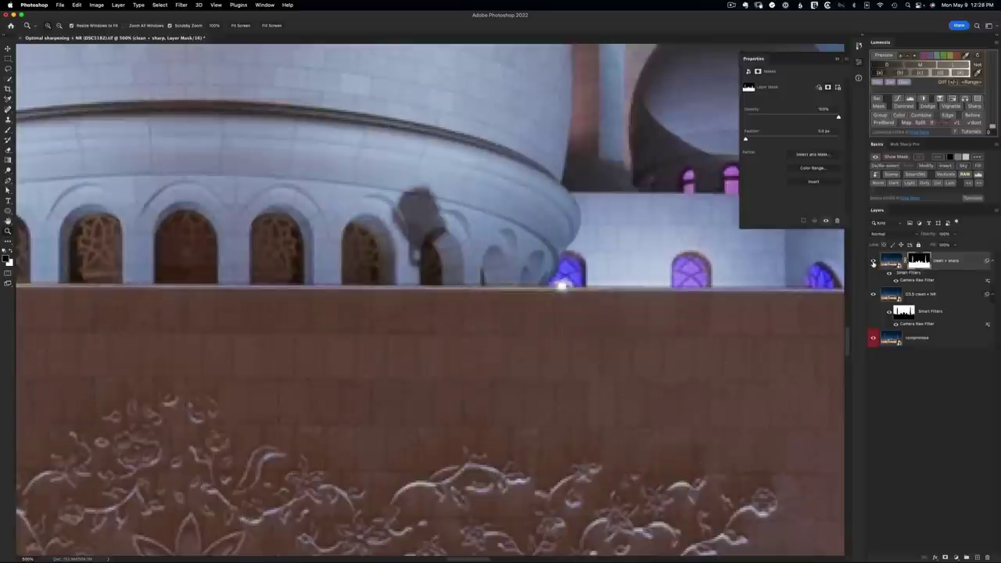
left_click_drag(614, 175, 608, 552)
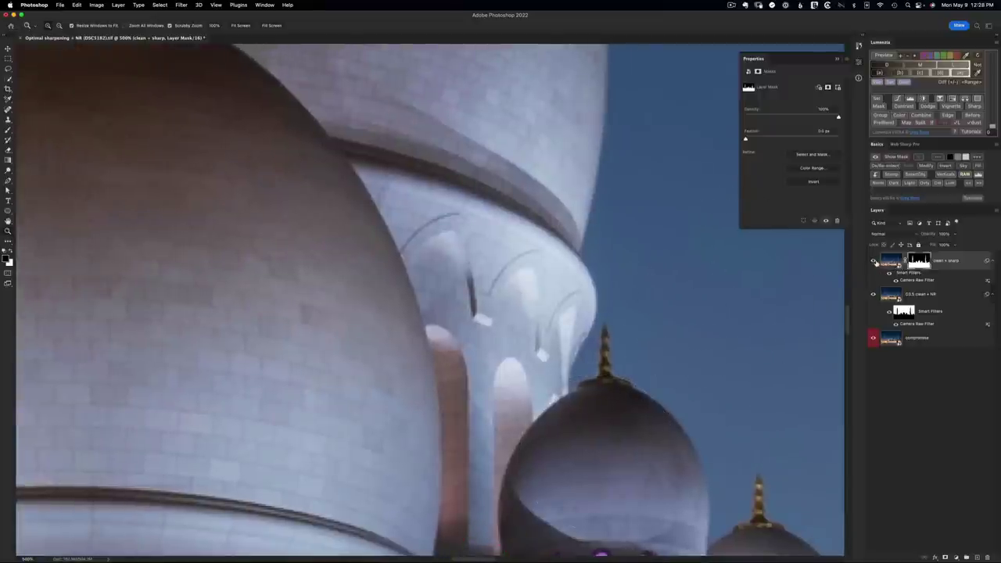
left_click(874, 260)
scroll(636, 407, "up", 10)
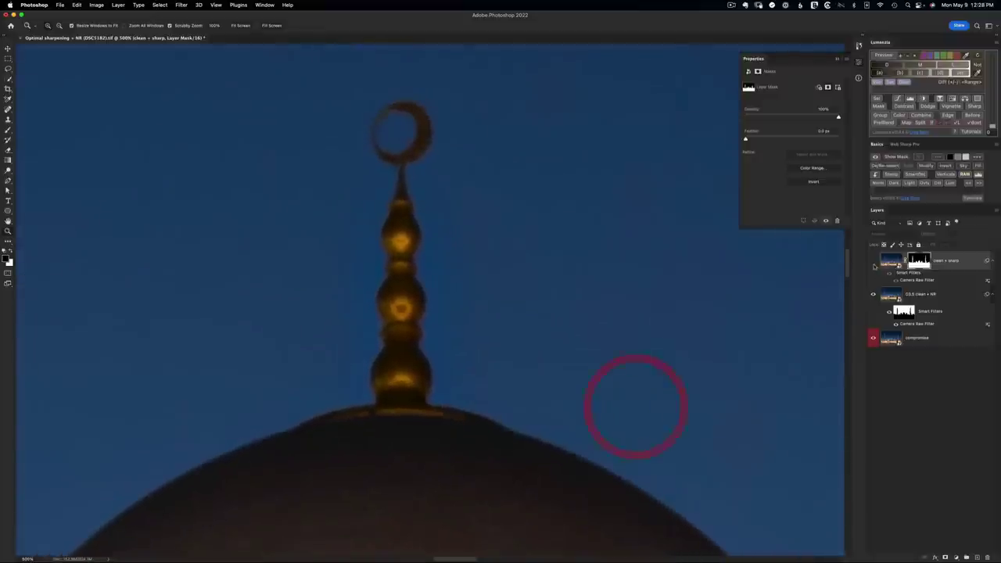
left_click(874, 261)
left_click(874, 260)
left_click(874, 260)
left_click(920, 261, "shift")
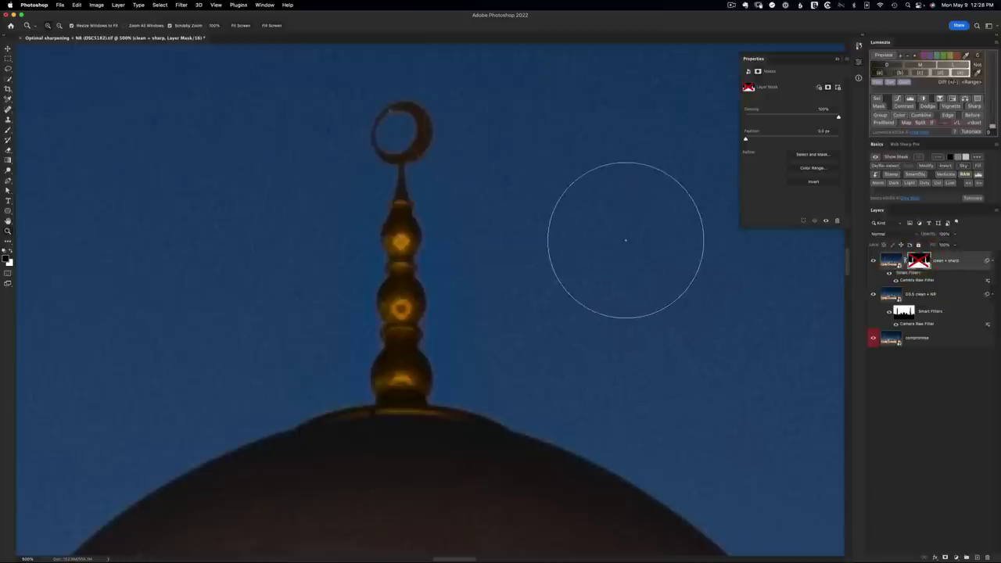
left_click(922, 262, "shift")
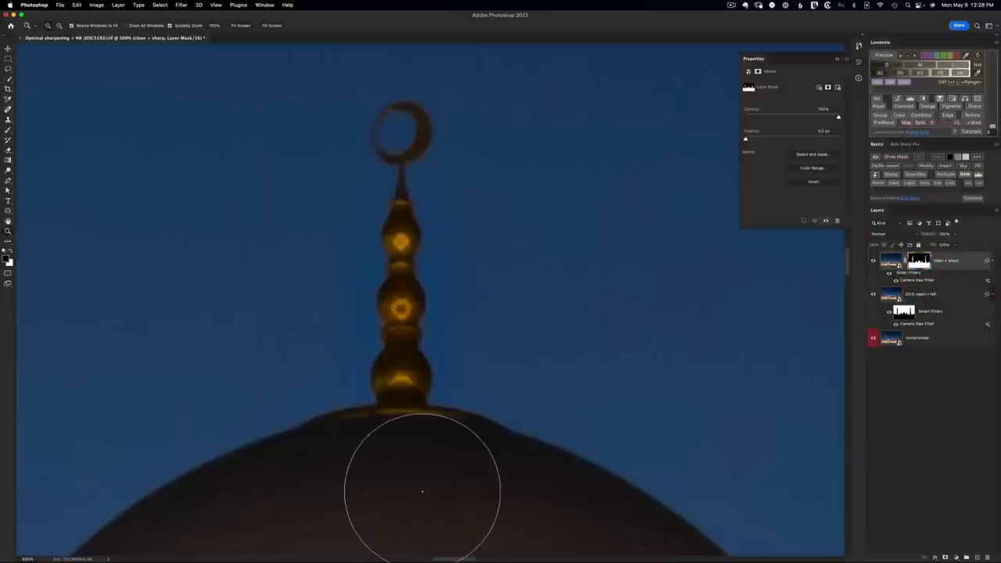
Compare the compromise layer alone against the full layer stack at the crescent finial and the main dome's edge.
left_click(907, 297)
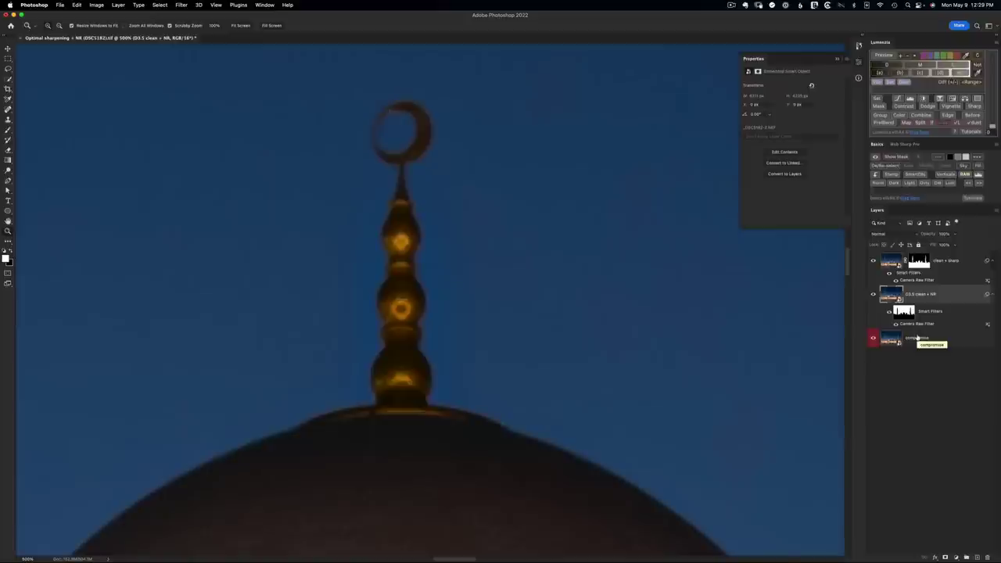
left_click(873, 341, "alt")
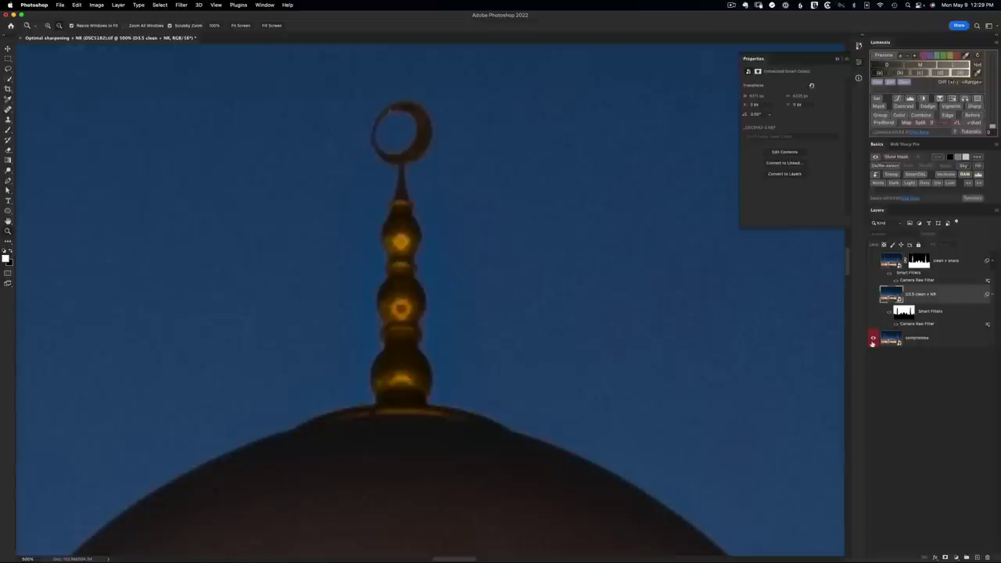
left_click(874, 341, "alt")
scroll(684, 391, "right", 10)
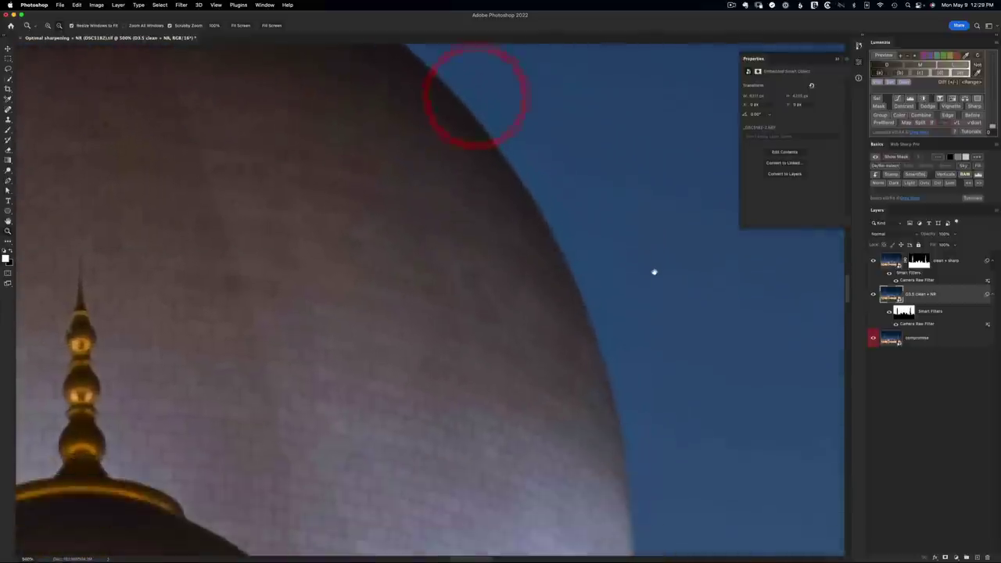
left_click(654, 271)
left_click(874, 341, "alt")
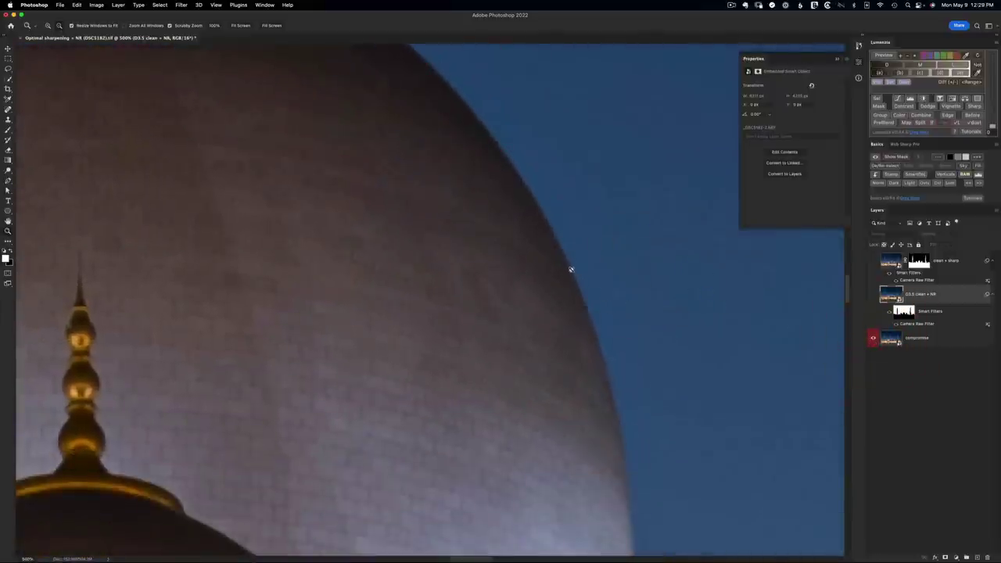
left_click(873, 338, "alt")
left_click(872, 338, "alt")
Compare the compromise layer alone against the full layer stack on the brick wall and floral carving.
left_click_drag(528, 444, 577, 212)
left_click_drag(572, 313, 592, 313)
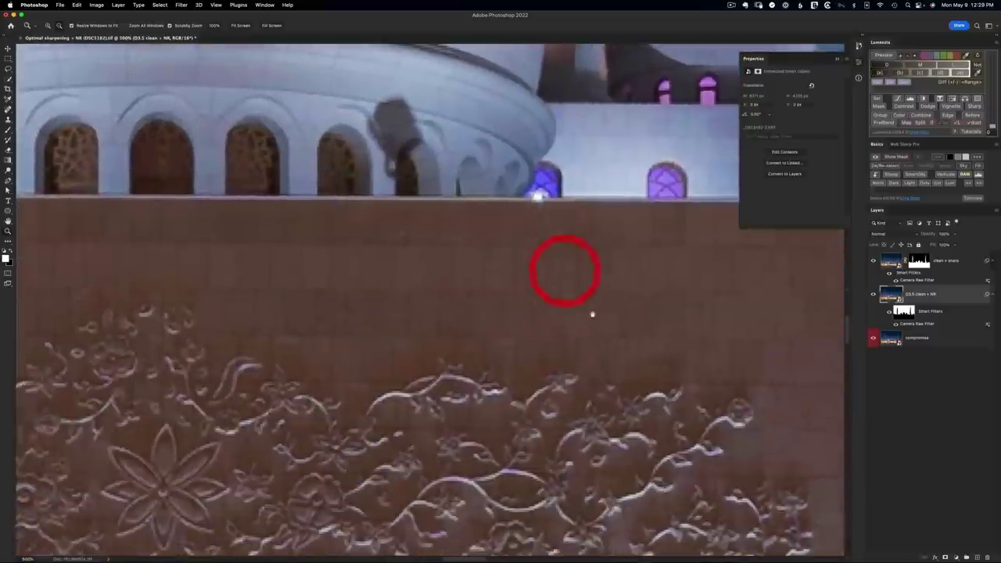
left_click(606, 268)
left_click(873, 339)
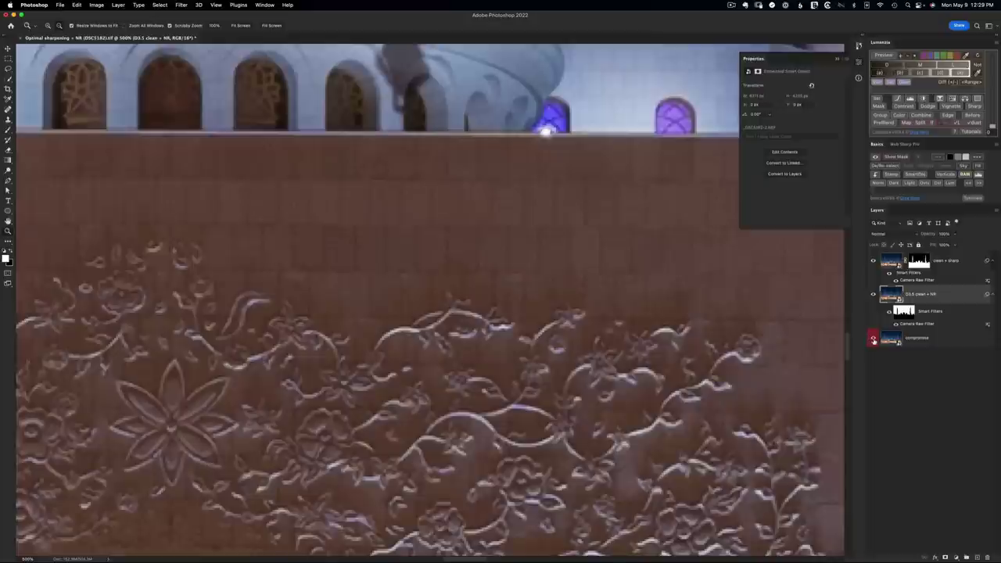
Apply Smart Sharpen to the clean + sharp layer with Amount 100%, Radius 0.5 px and Lens Blur removal, checking Reduce Noise in the preview.
left_click(946, 264)
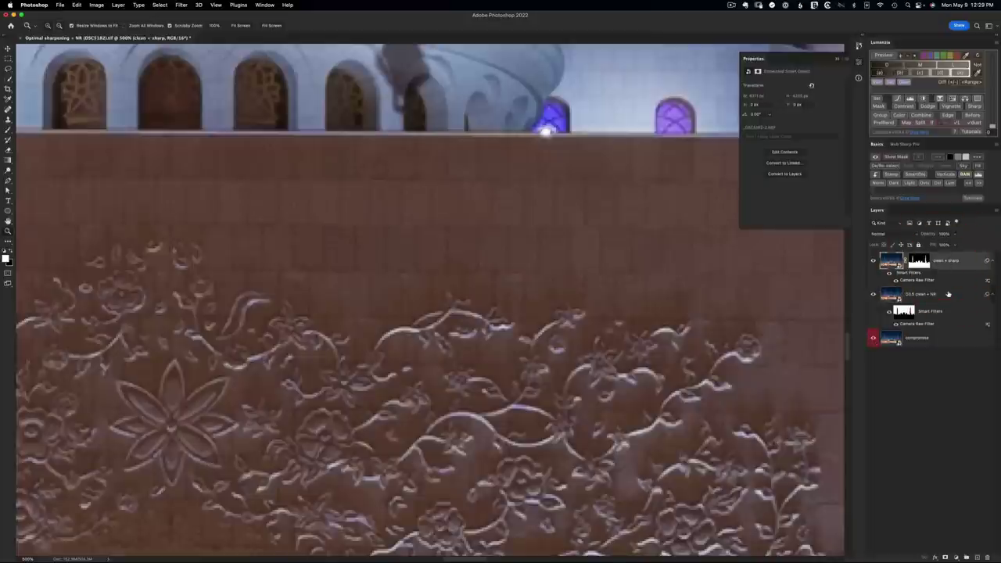
left_click(181, 5)
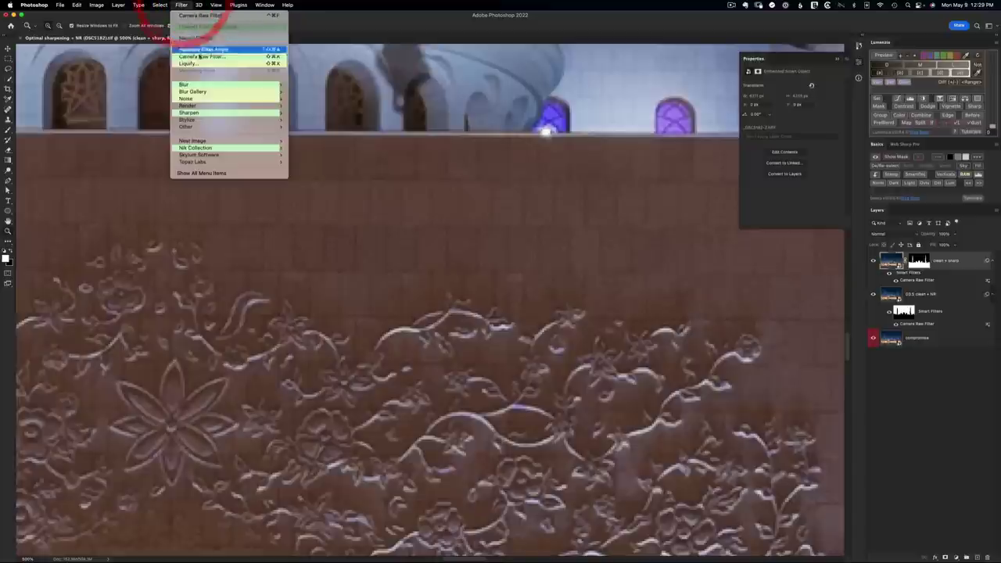
mouse_move(211, 114)
left_click(300, 113)
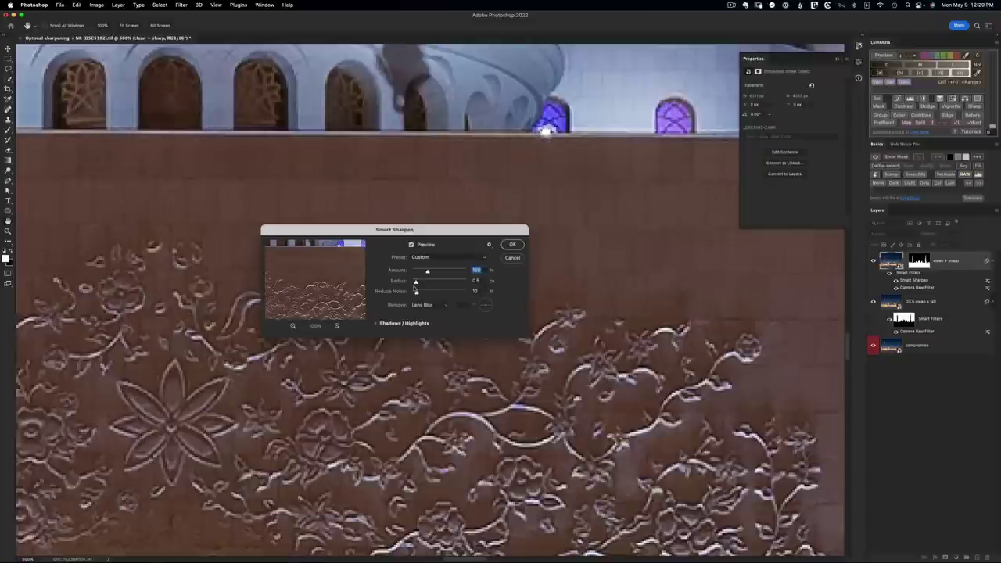
left_click_drag(416, 293, 393, 293)
left_click_drag(413, 293, 415, 294)
left_click(415, 292)
left_click(411, 244)
left_click(412, 245)
left_click(412, 245)
left_click(513, 245)
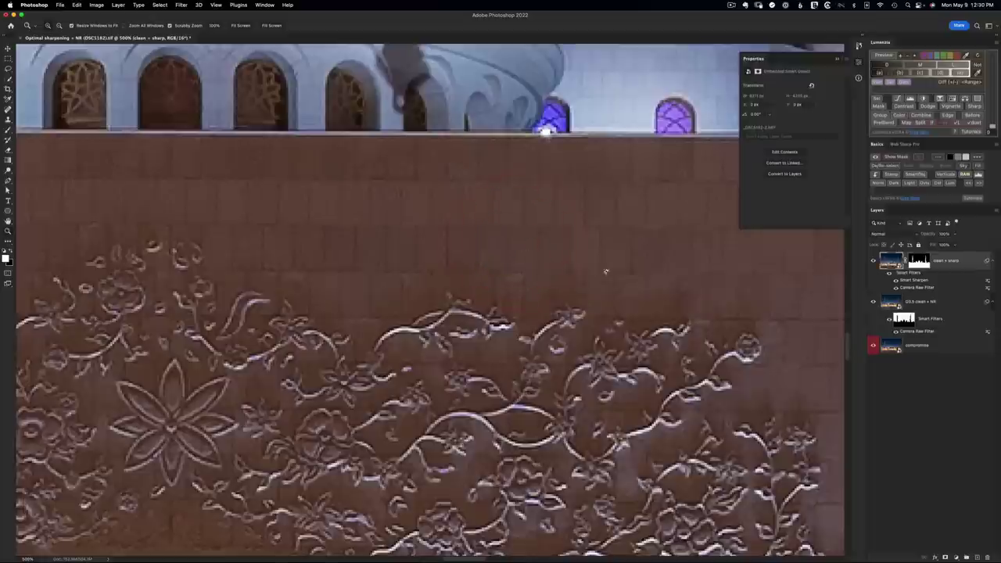
Compare the compromise layer alone against the Smart Sharpened stack on the arched windows and the smaller domes.
left_click(874, 348)
scroll(700, 449, "up", 5)
left_click(701, 450)
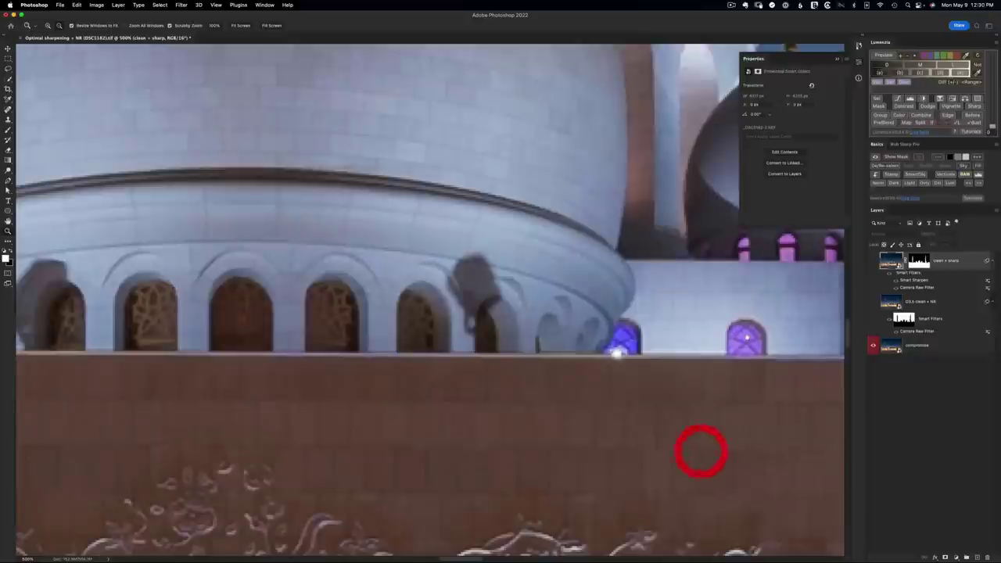
left_click(876, 349)
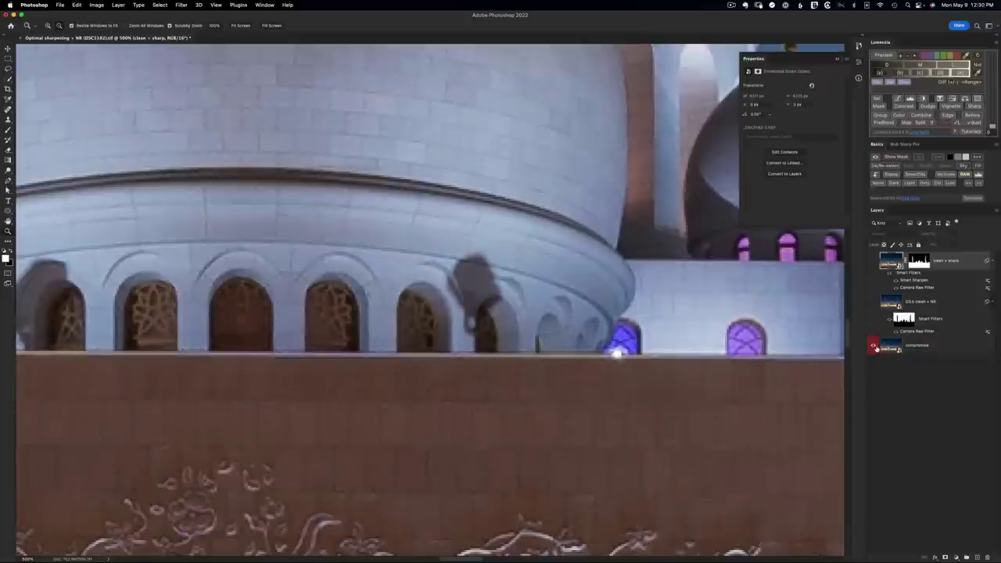
scroll(419, 493, "right", 5)
scroll(419, 493, "up", 3)
left_click(418, 493)
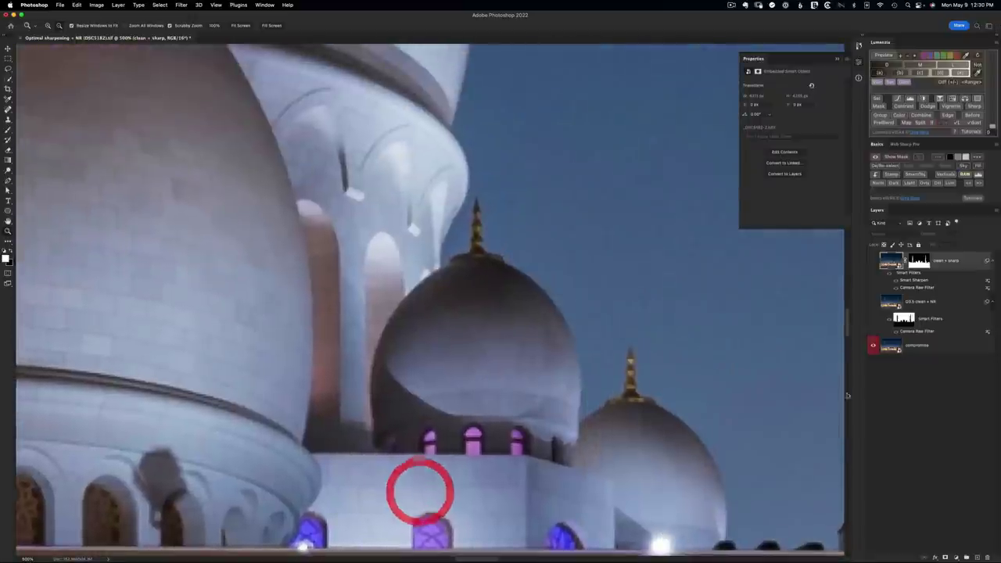
left_click(874, 349, "alt")
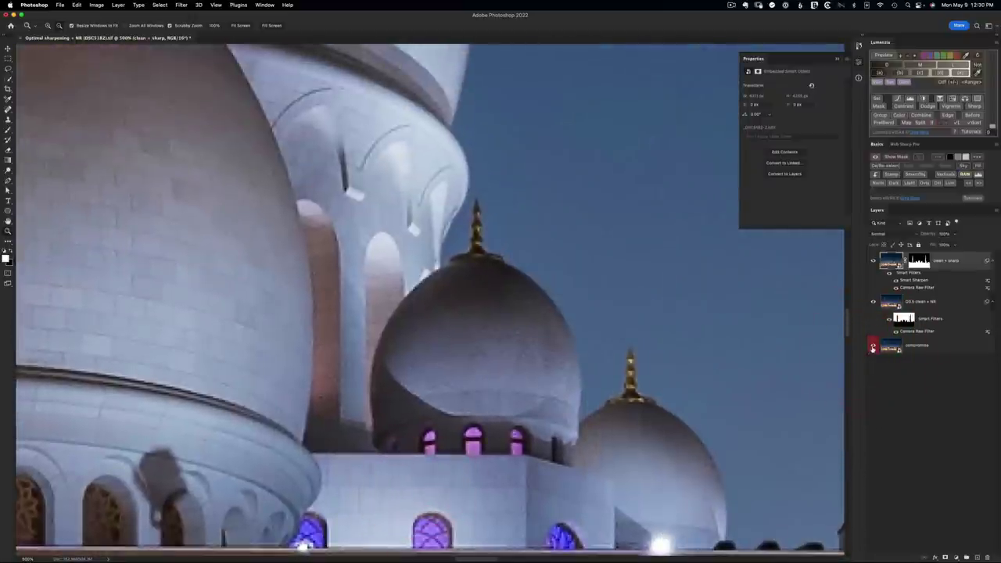
left_click(873, 349, "alt")
left_click(873, 349, "alt")
left_click(873, 349, "alt")
Compare the compromise layer alone against the Smart Sharpened stack along the main dome's edge and the adjoining sky.
left_click(635, 543)
left_click(655, 383)
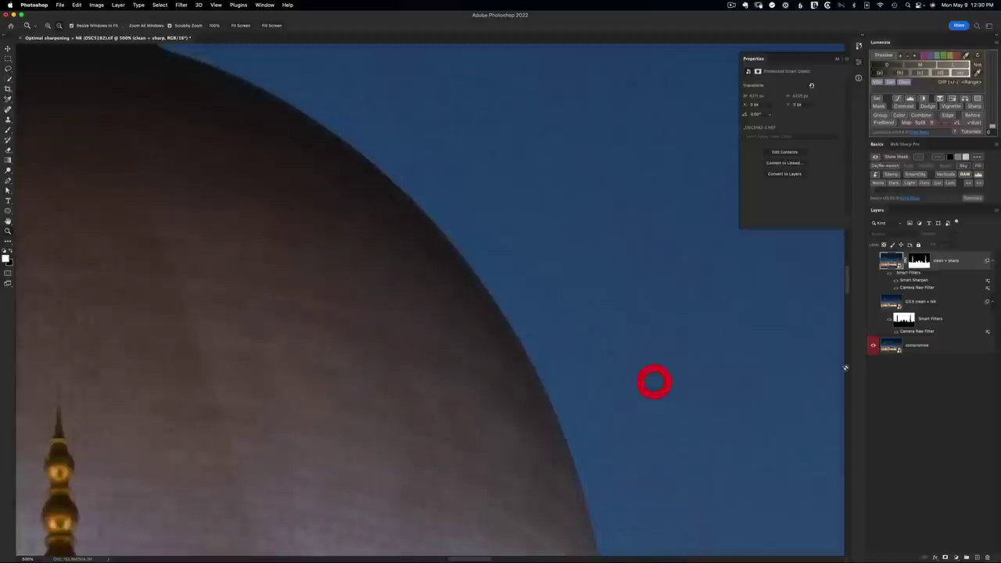
left_click(874, 346, "alt")
left_click(874, 346, "alt")
left_click(874, 345, "alt")
left_click(875, 345, "alt")
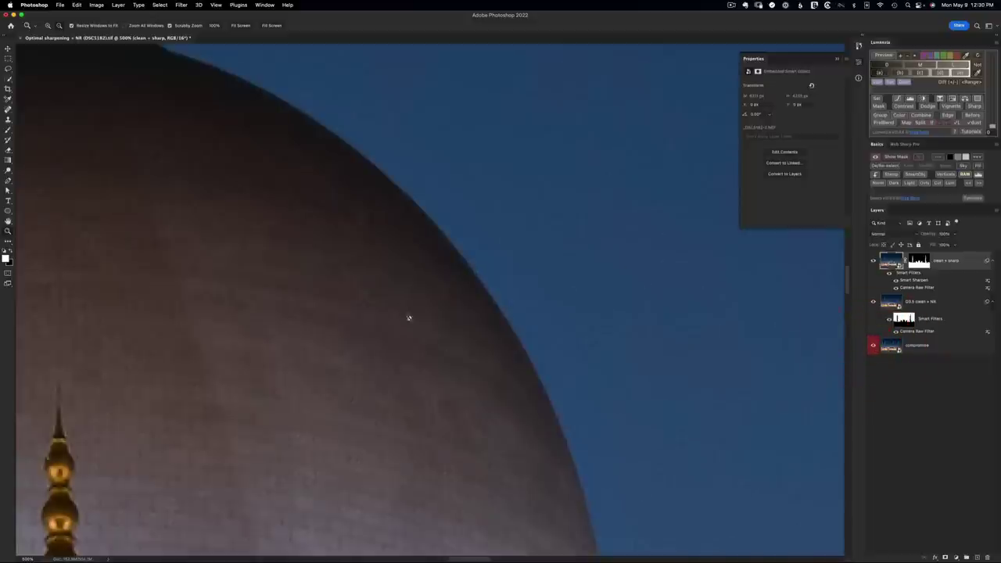
Delete the compromise layer and fit the whole image on screen.
left_click_drag(933, 349, 989, 558)
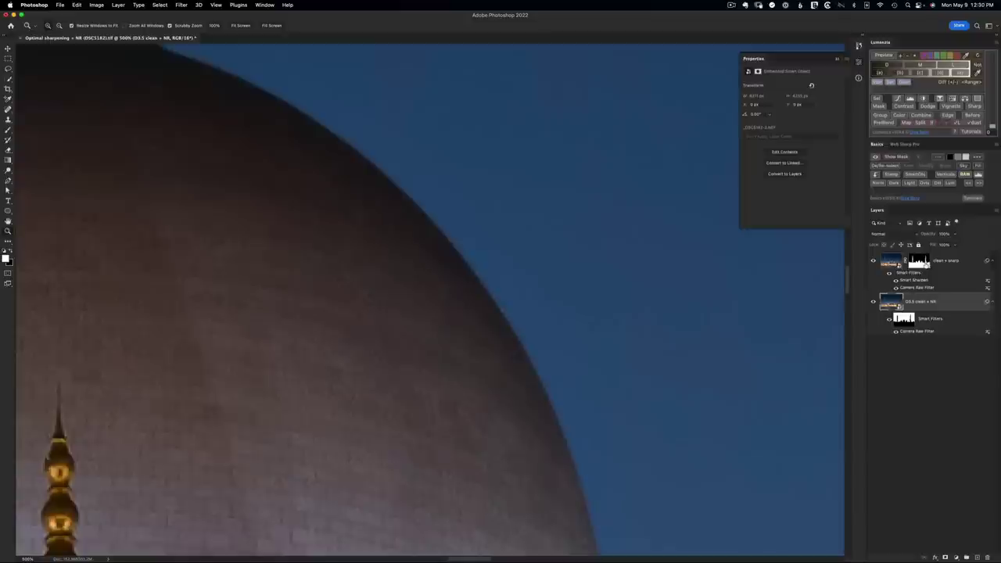
key("super+0")
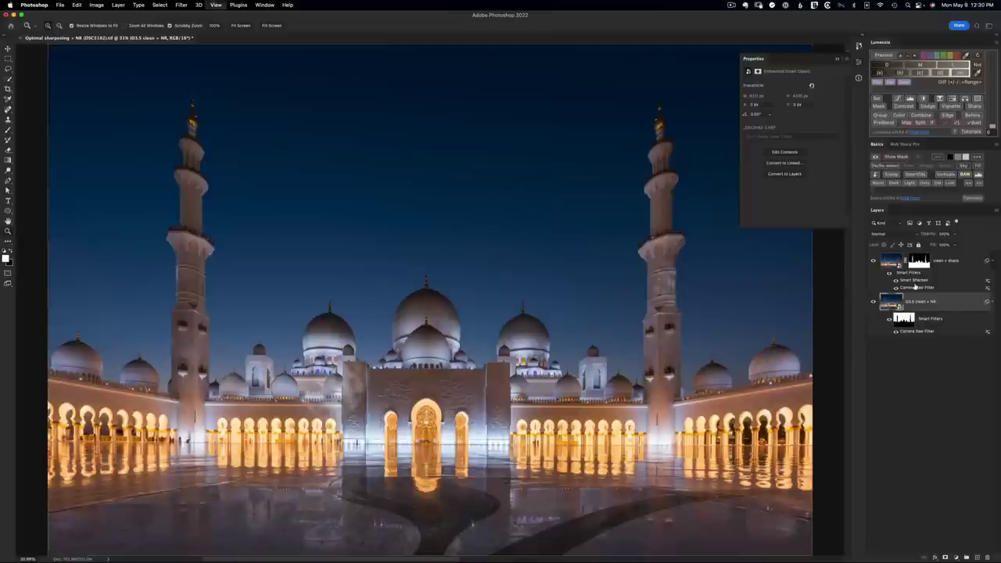